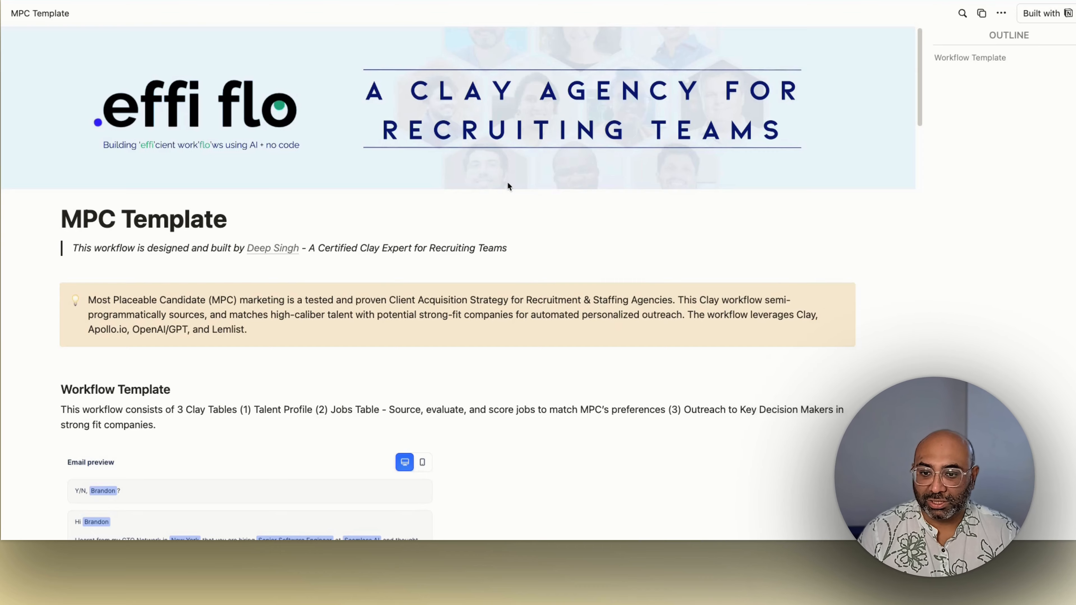
# Step: Read through the MPC Template page's workflow outline and the personalized outreach email preview
pyautogui.scroll(-3, 508, 186)
pyautogui.scroll(-4, 512, 200)
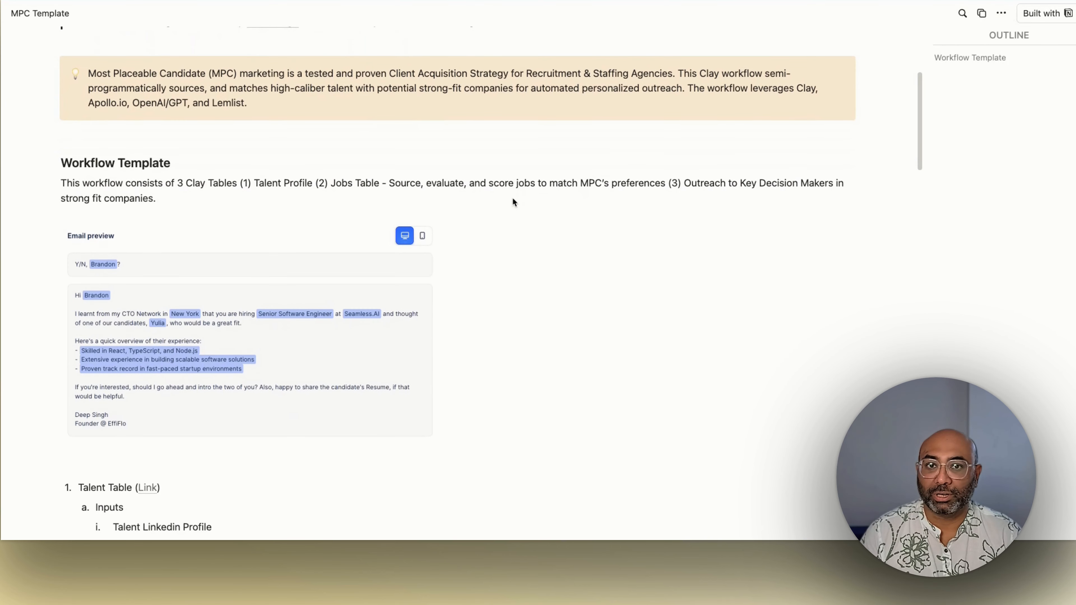
pyautogui.scroll(-3, 514, 202)
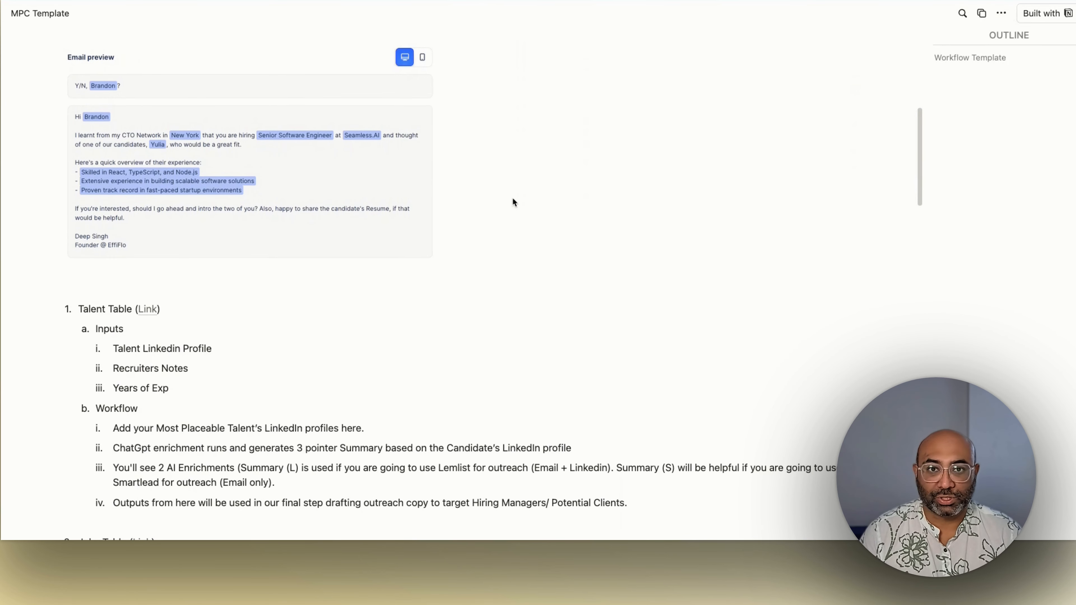
pyautogui.scroll(10, 513, 201)
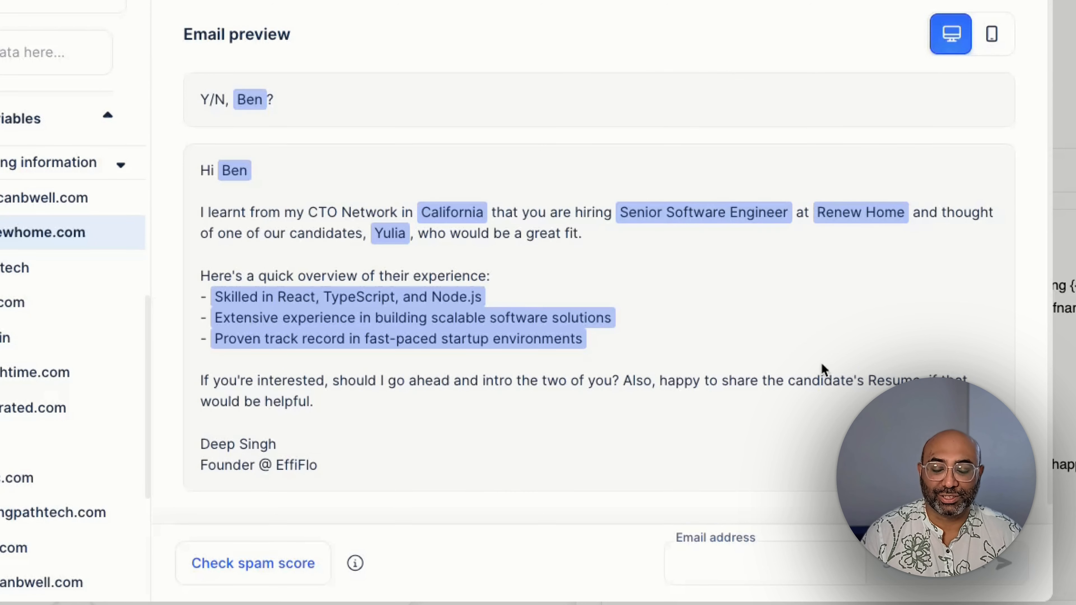
pyautogui.scroll(3, 821, 365)
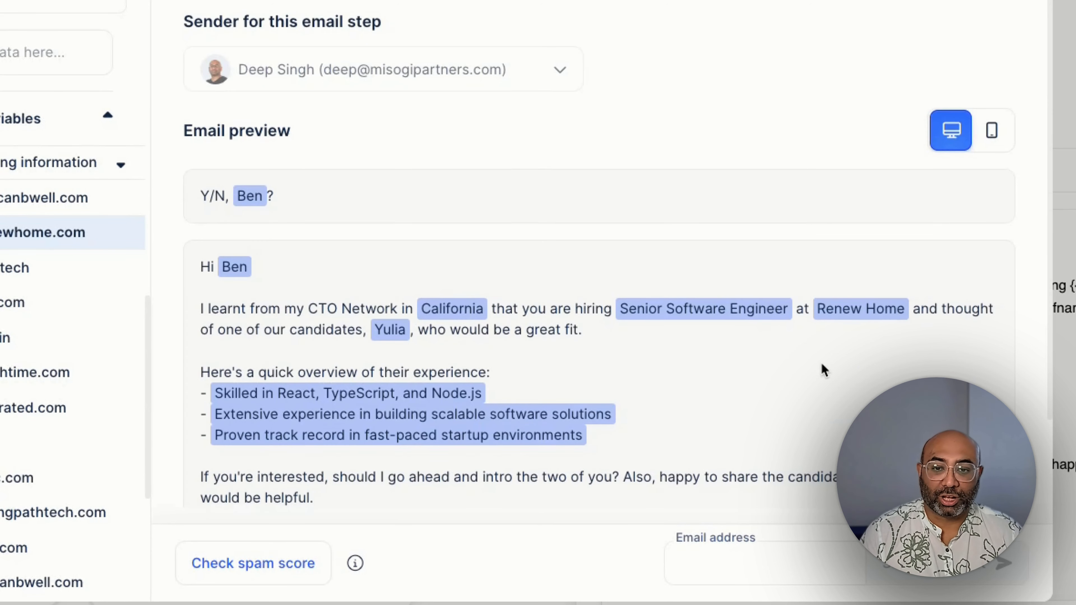
pyautogui.scroll(-3, 821, 365)
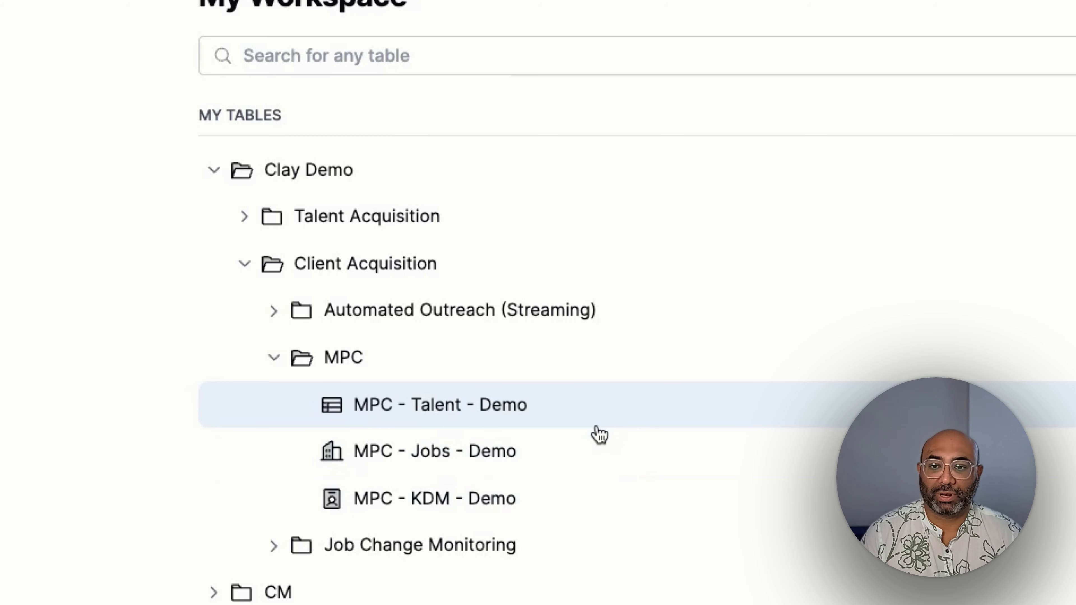
# Step: Examine the MPC - Talent - Demo table's columns and open the first candidate's full recruiter notes for reading
pyautogui.scroll(-3, 604, 424)
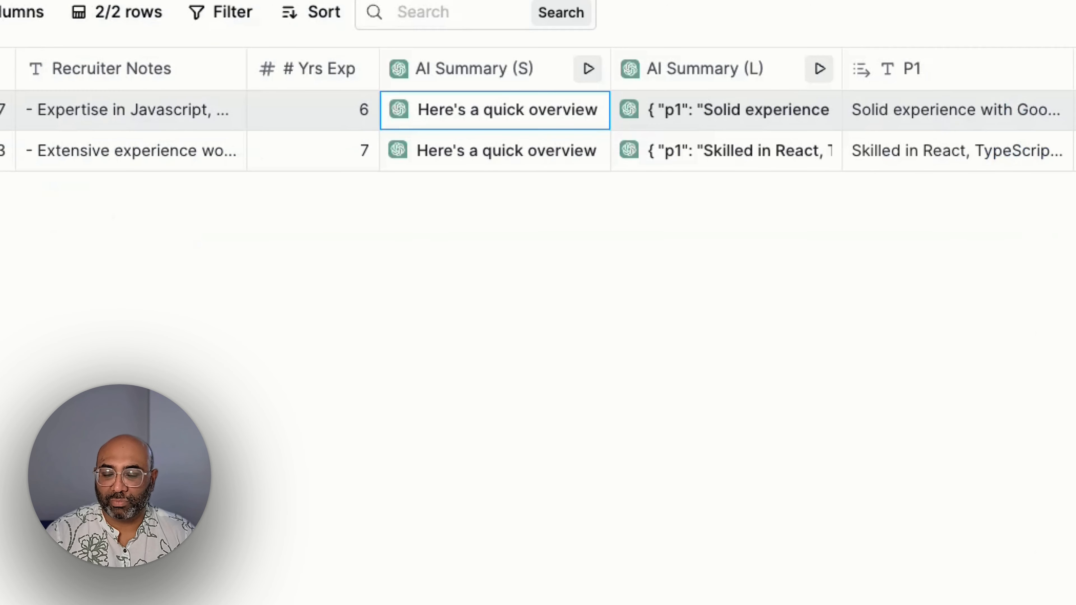
pyautogui.moveTo(471, 548); pyautogui.dragTo(152, 547)
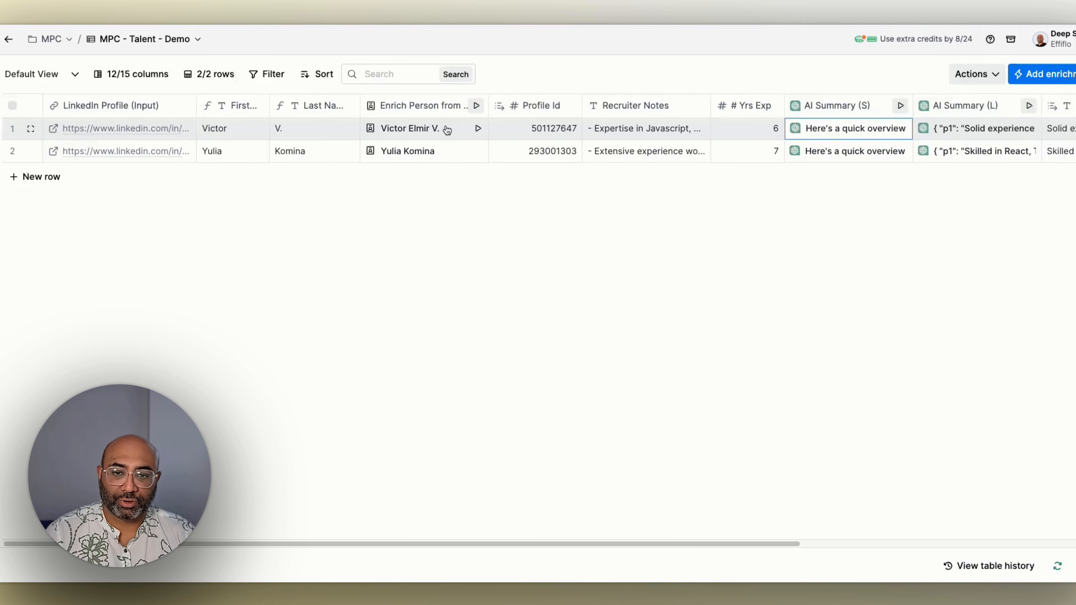
pyautogui.click(666, 126)
pyautogui.click(666, 126)
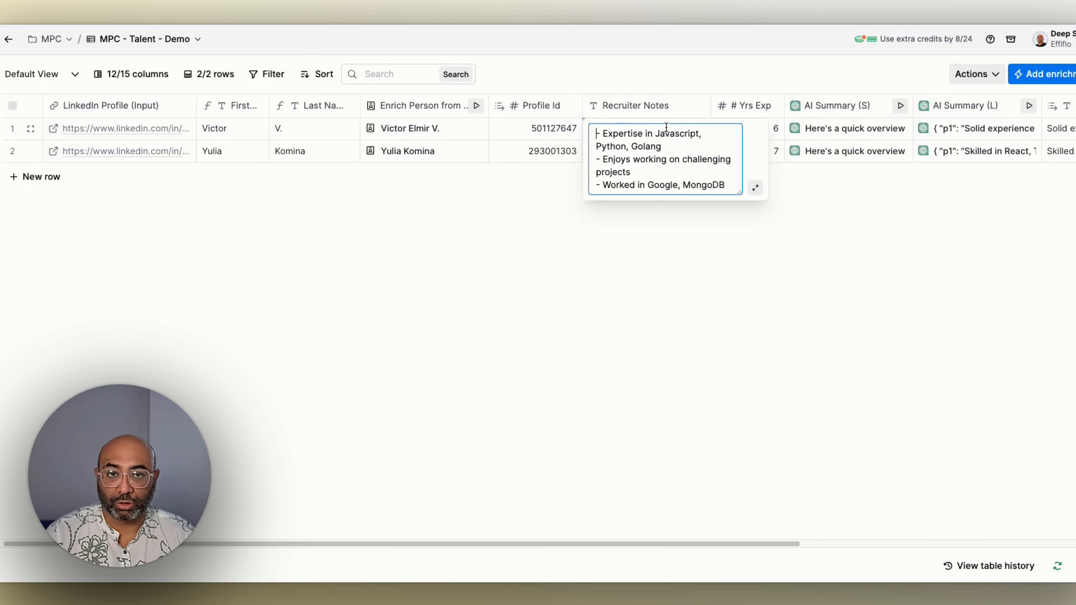
pyautogui.click(751, 72)
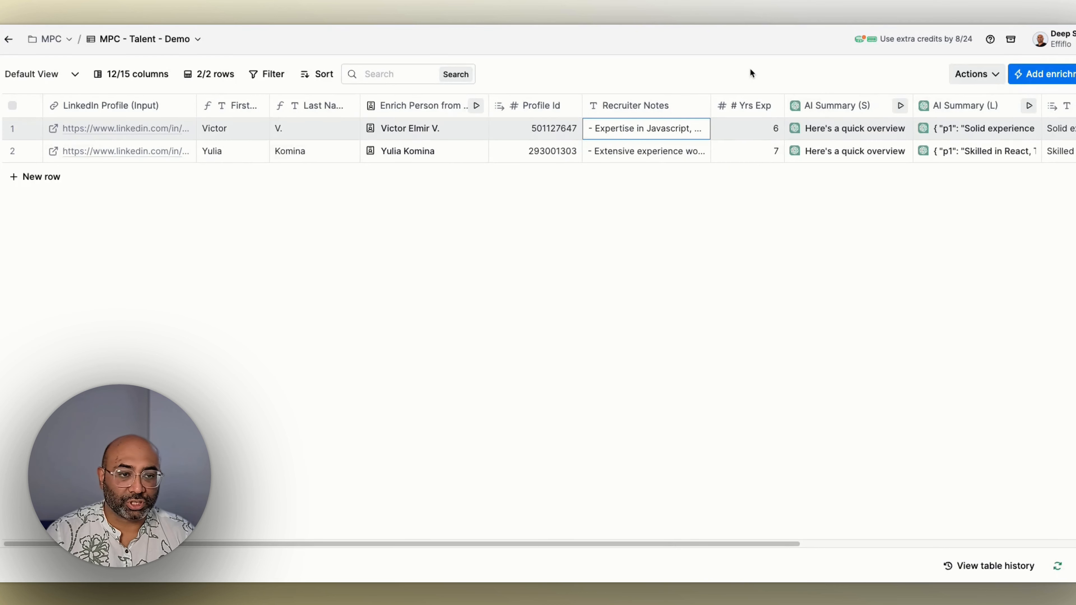
pyautogui.moveTo(665, 543); pyautogui.dragTo(884, 545)
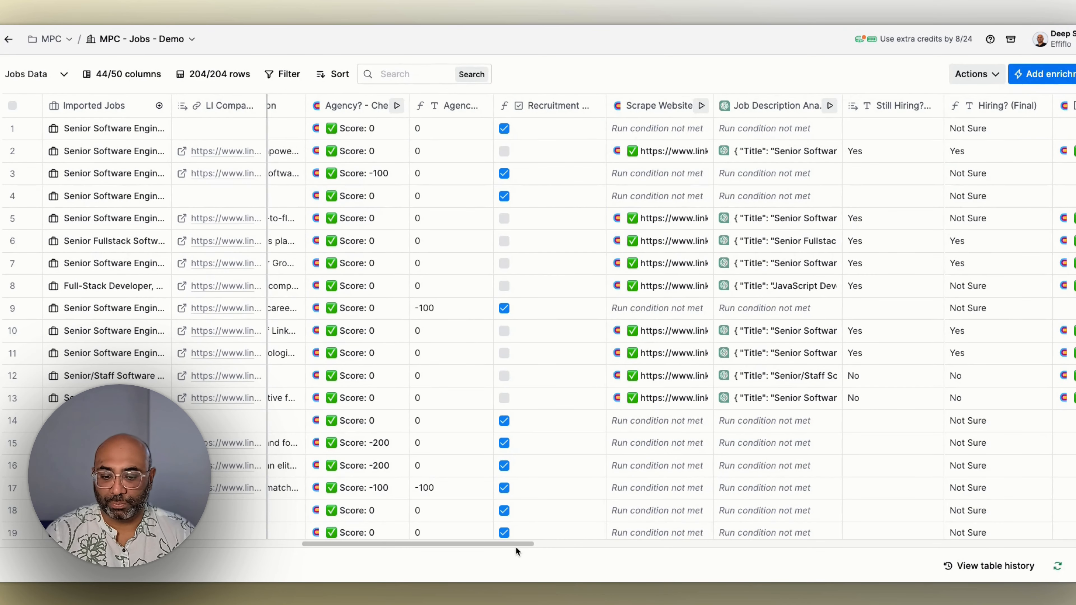
# Step: Inspect the Find Jobs search setup behind the Imported Jobs column of the MPC - Jobs - Demo table, and close it
pyautogui.moveTo(518, 547); pyautogui.dragTo(212, 547)
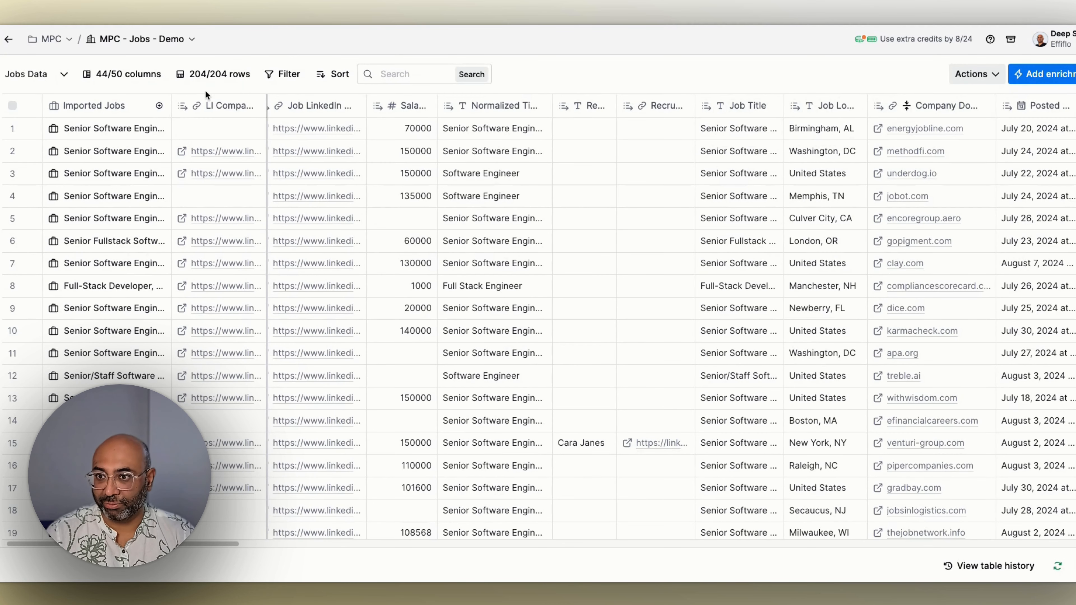
pyautogui.click(157, 108)
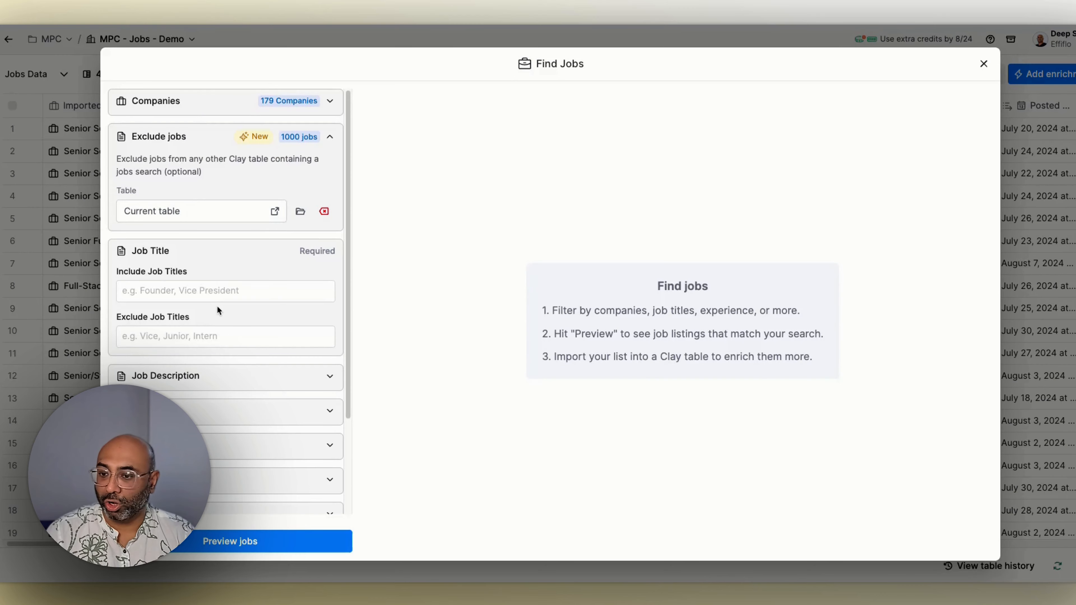
pyautogui.click(983, 64)
pyautogui.click(666, 217)
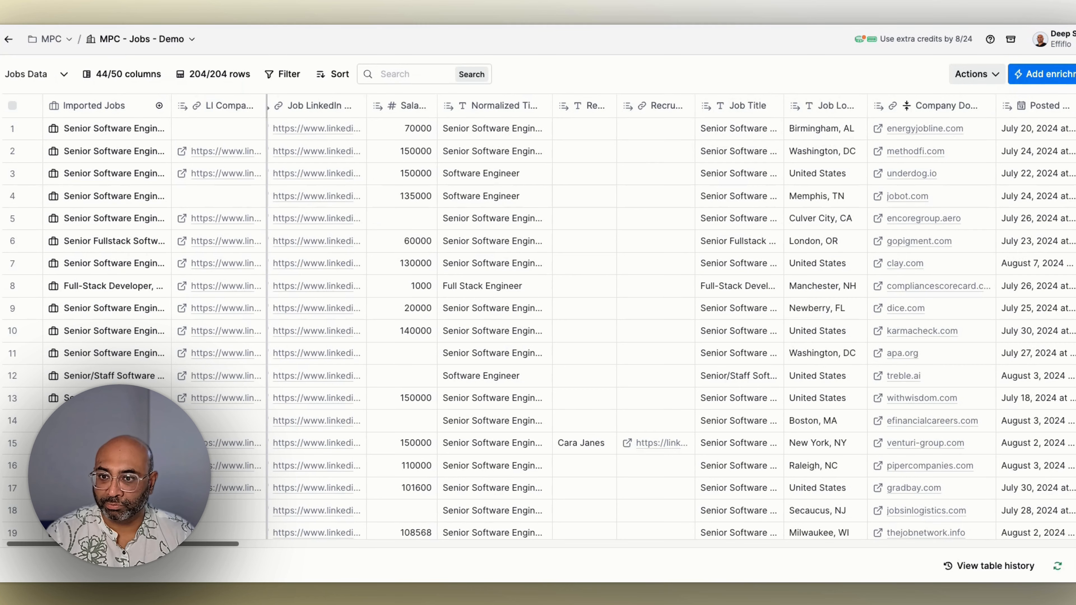
# Step: Examine the company enrichment, agency check, job description analysis and hiring status columns in the Jobs Data view
pyautogui.hscroll(3, 673, 318)
pyautogui.hscroll(20, 235, 551)
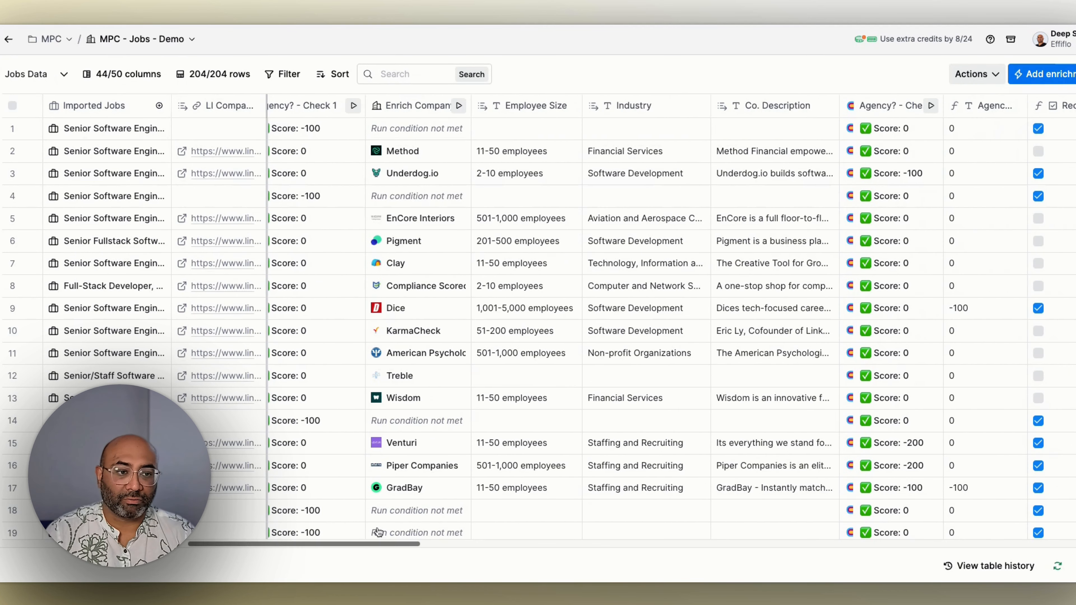
pyautogui.moveTo(358, 544); pyautogui.dragTo(496, 544)
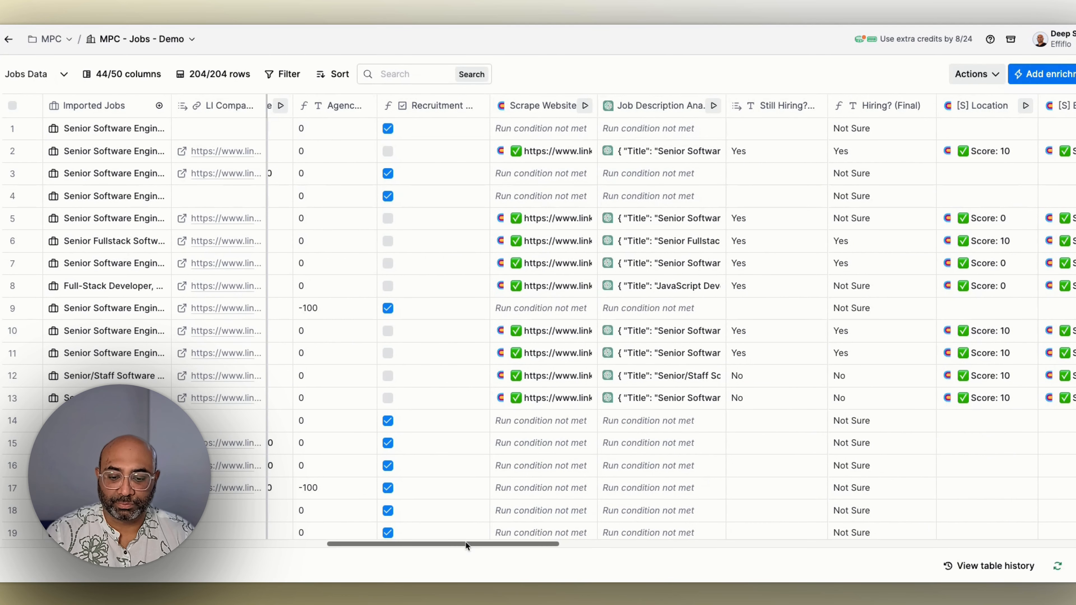
pyautogui.moveTo(465, 542); pyautogui.dragTo(458, 542)
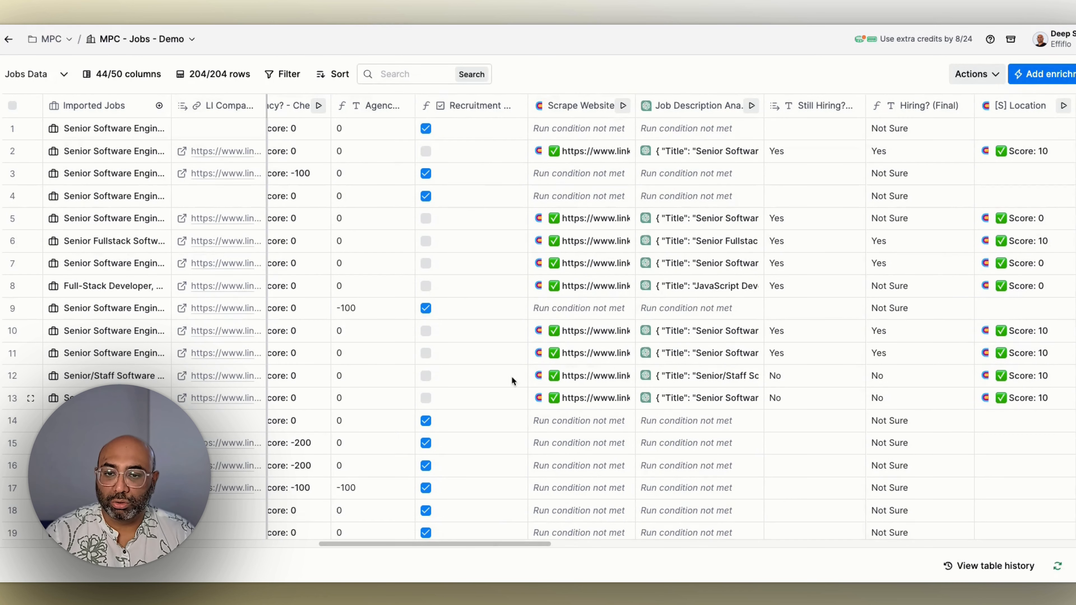
# Step: Switch the jobs table to the Qualified Companies view
pyautogui.click(65, 75)
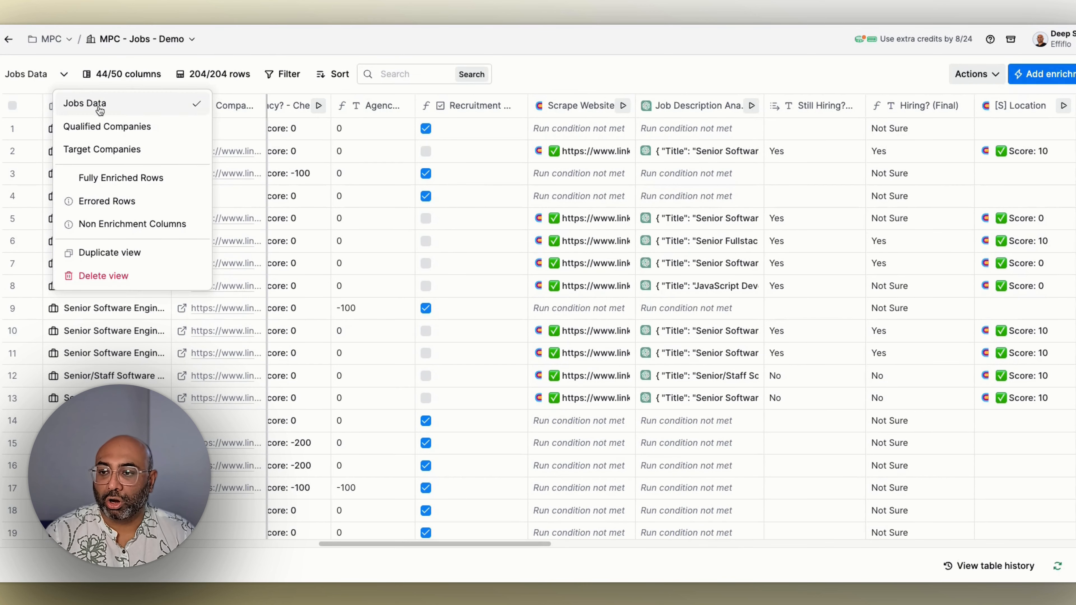
pyautogui.click(104, 126)
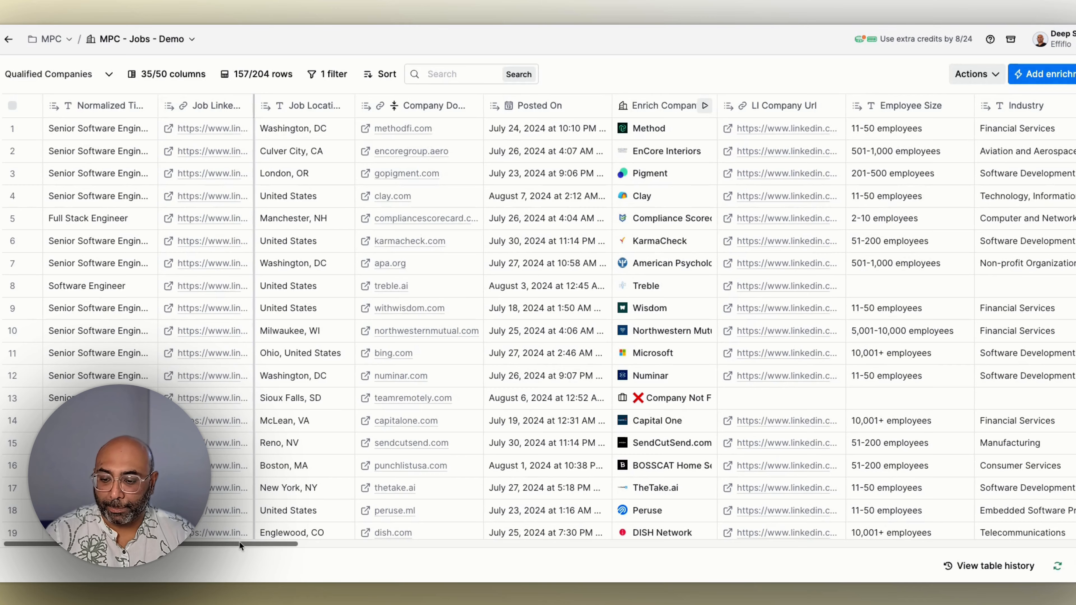
pyautogui.moveTo(239, 542); pyautogui.dragTo(500, 541)
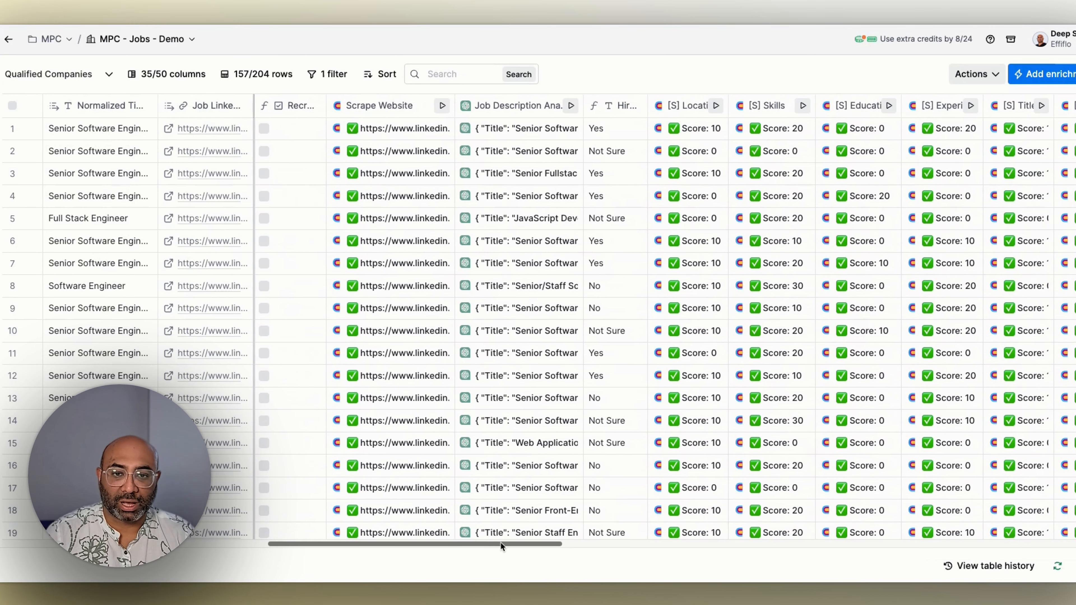
# Step: Inspect the first row's Job Description Analysis details, expanding the Response to read the extracted job fields, and close them
pyautogui.click(521, 135)
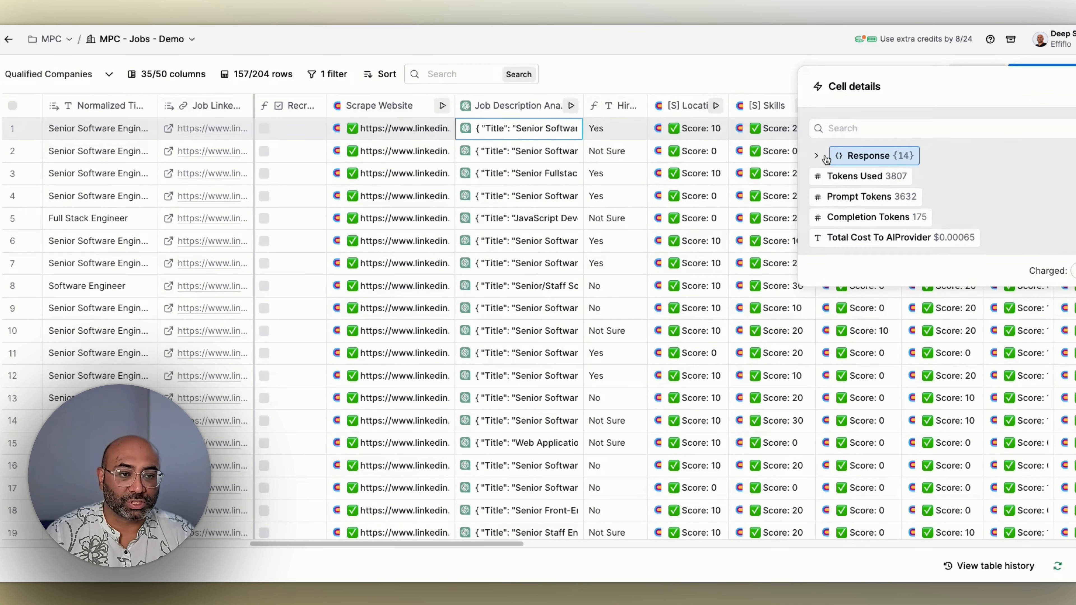
pyautogui.click(818, 157)
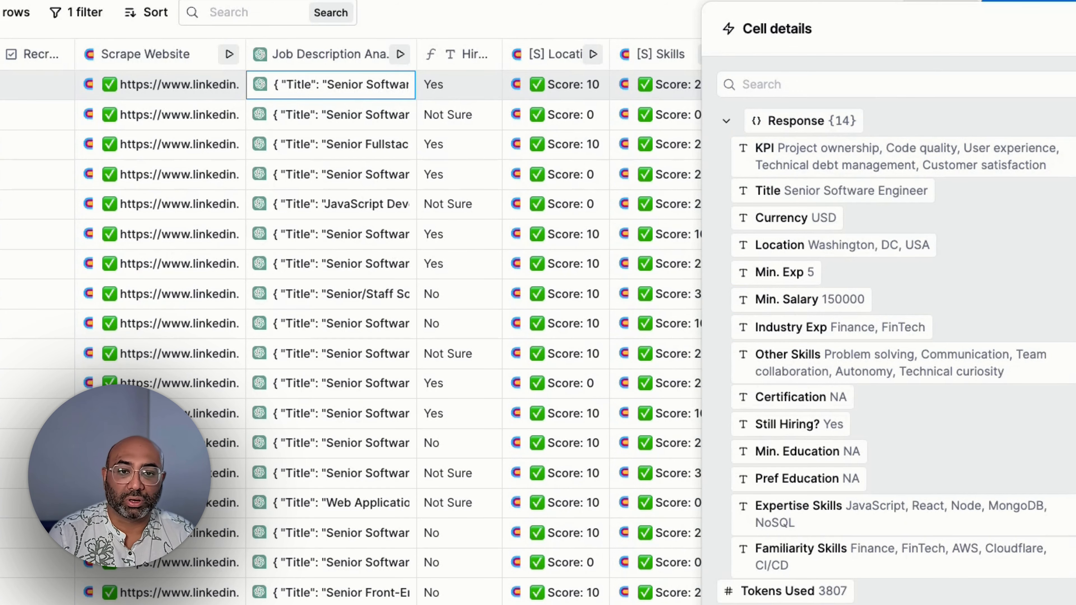
pyautogui.click(1074, 29)
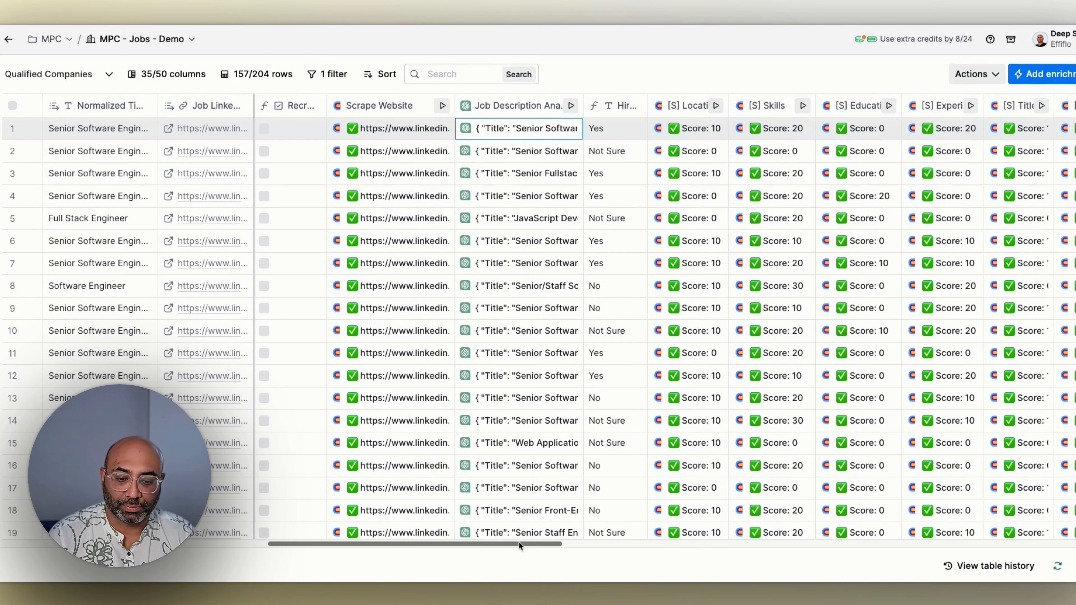
# Step: Open the [S] Experience column's configuration and review Scoring Criteria 1, including its values to score, comparison type, keywords and scores
pyautogui.moveTo(518, 542); pyautogui.dragTo(563, 541)
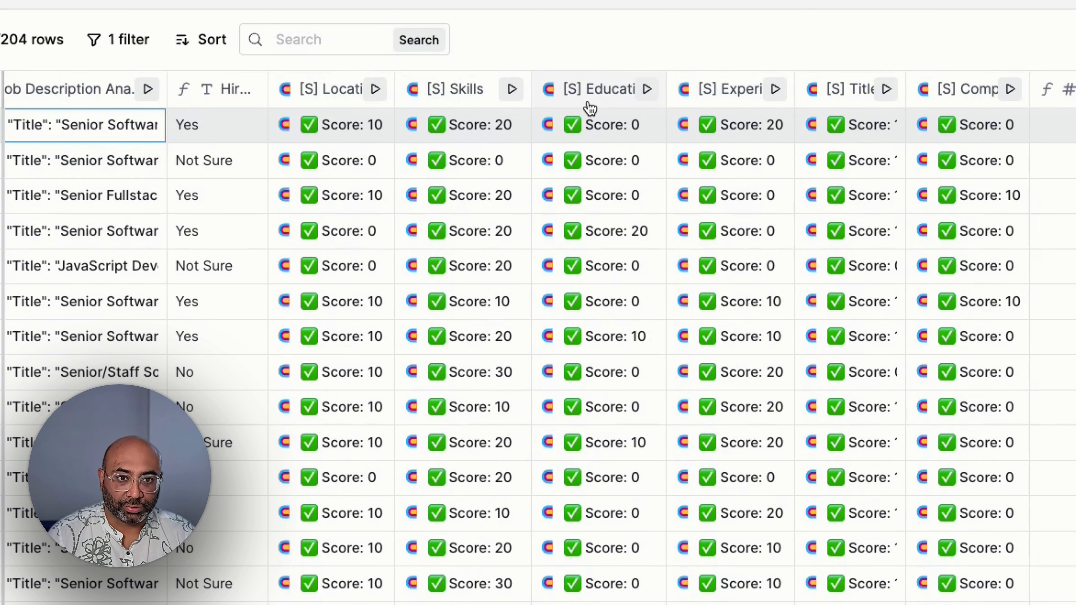
pyautogui.click(727, 96)
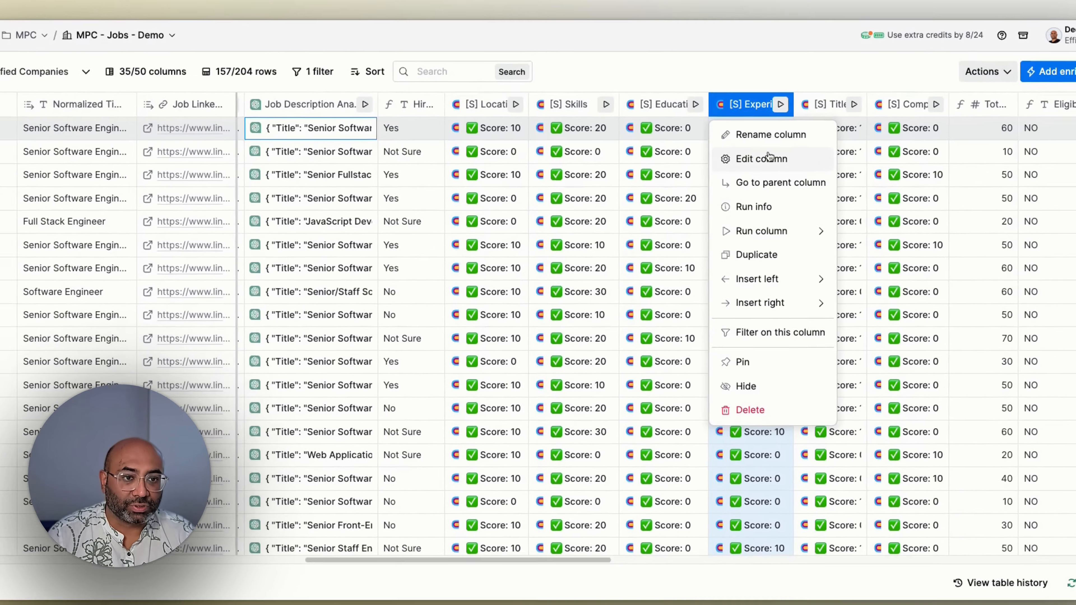
pyautogui.click(769, 158)
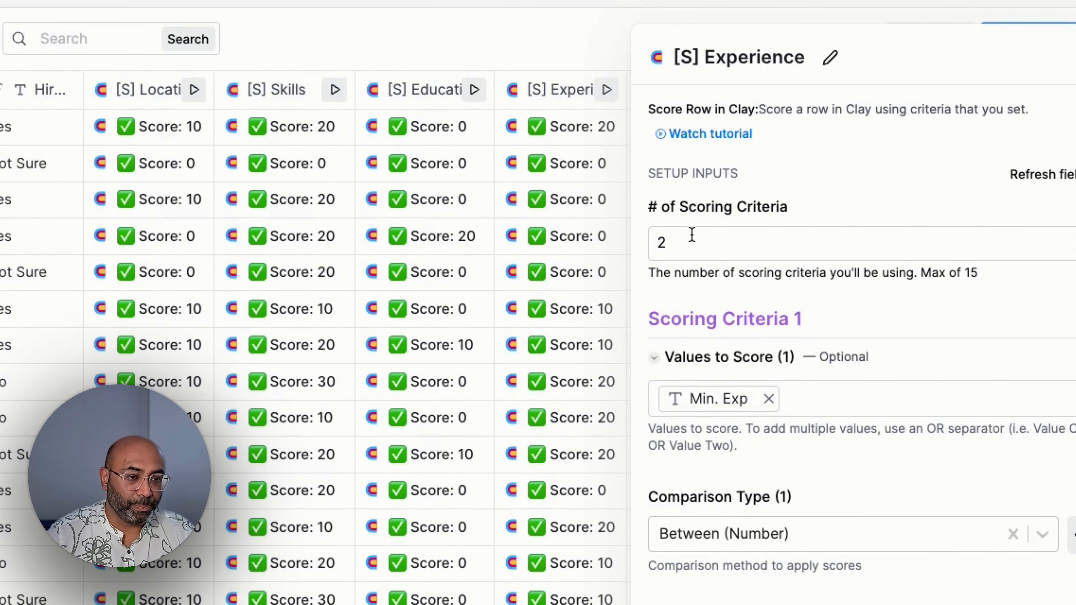
pyautogui.scroll(-4, 792, 293)
pyautogui.scroll(-3, 792, 292)
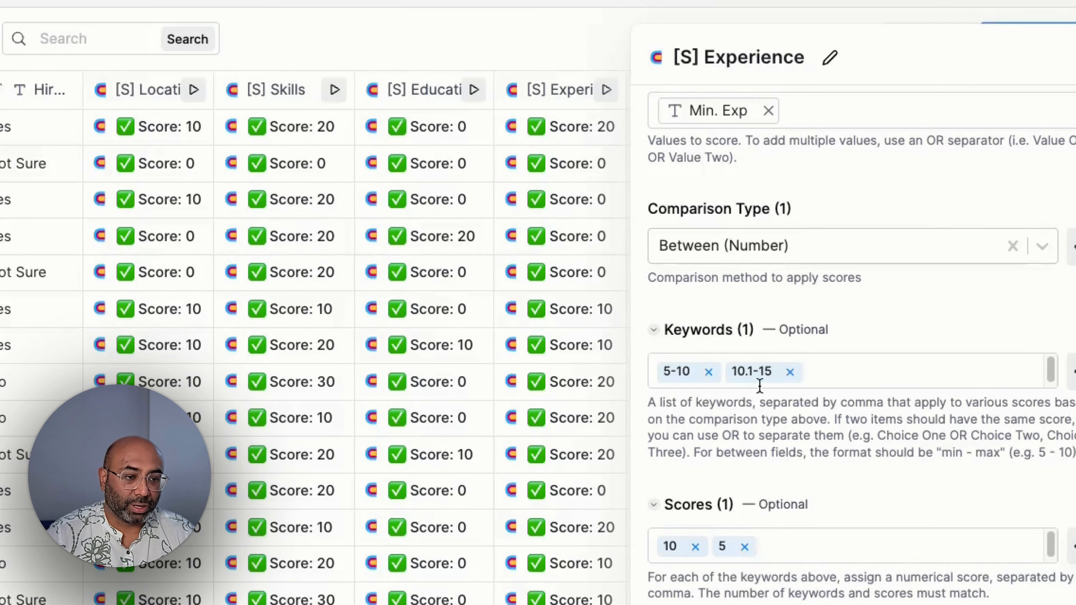
pyautogui.scroll(1, 798, 430)
pyautogui.scroll(2, 798, 430)
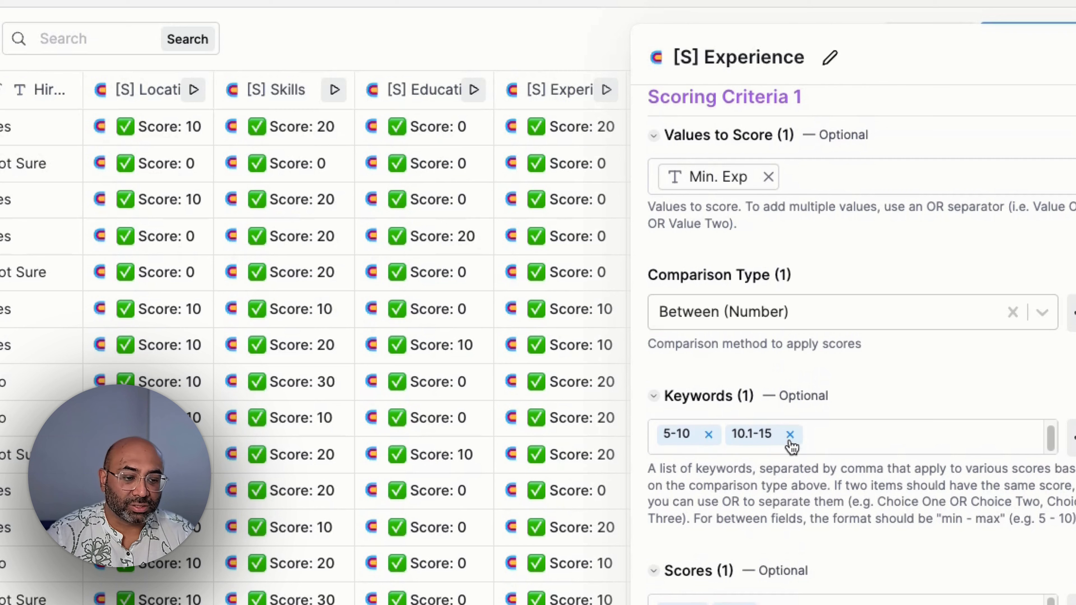
pyautogui.scroll(-1, 788, 508)
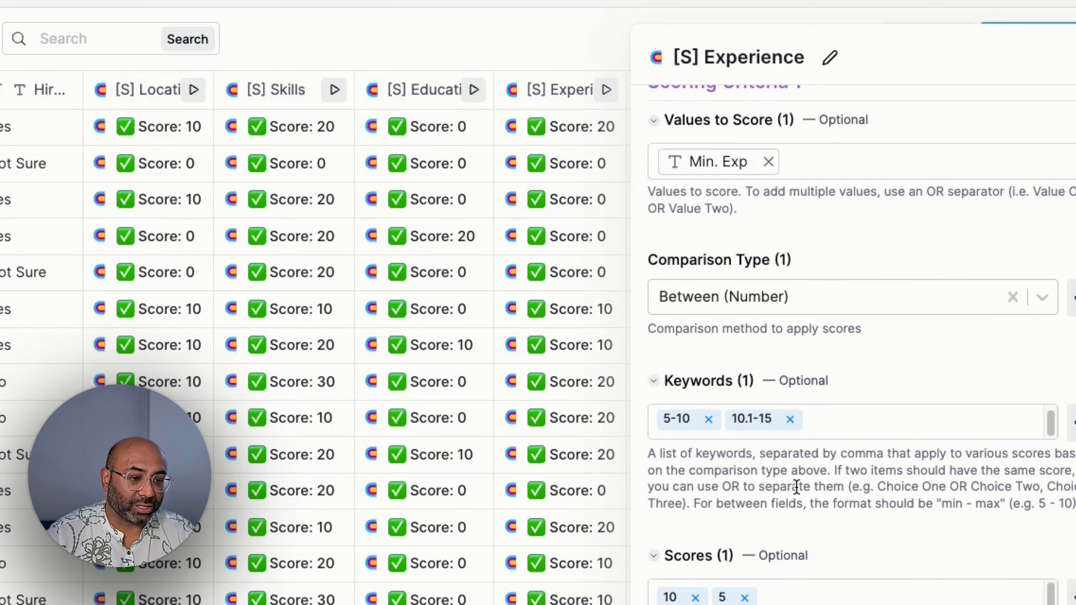
pyautogui.scroll(-8, 750, 441)
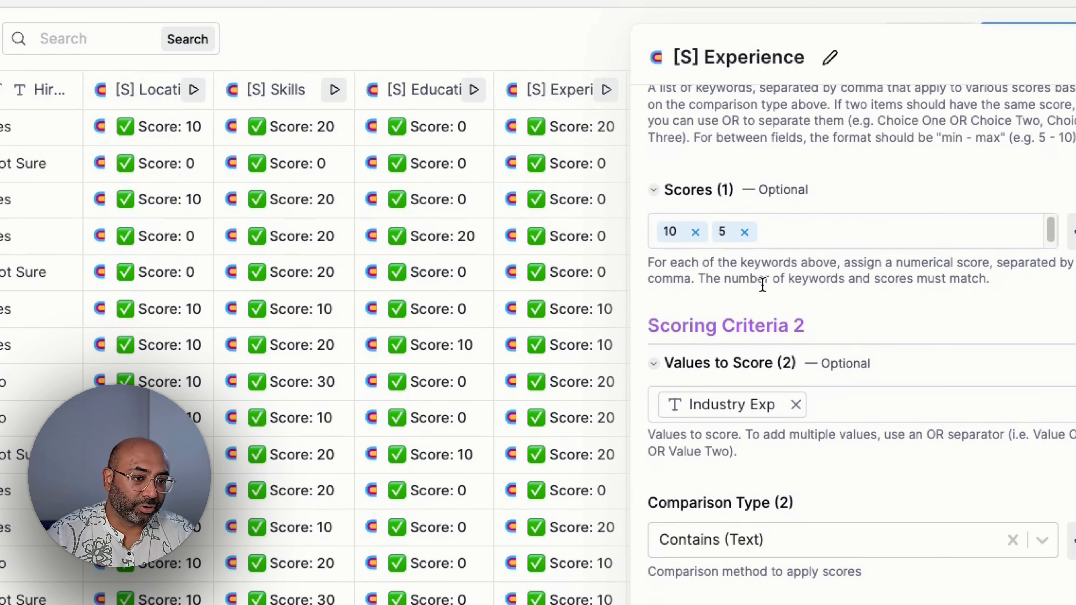
pyautogui.scroll(2, 721, 339)
pyautogui.scroll(1, 721, 339)
pyautogui.scroll(-3, 784, 394)
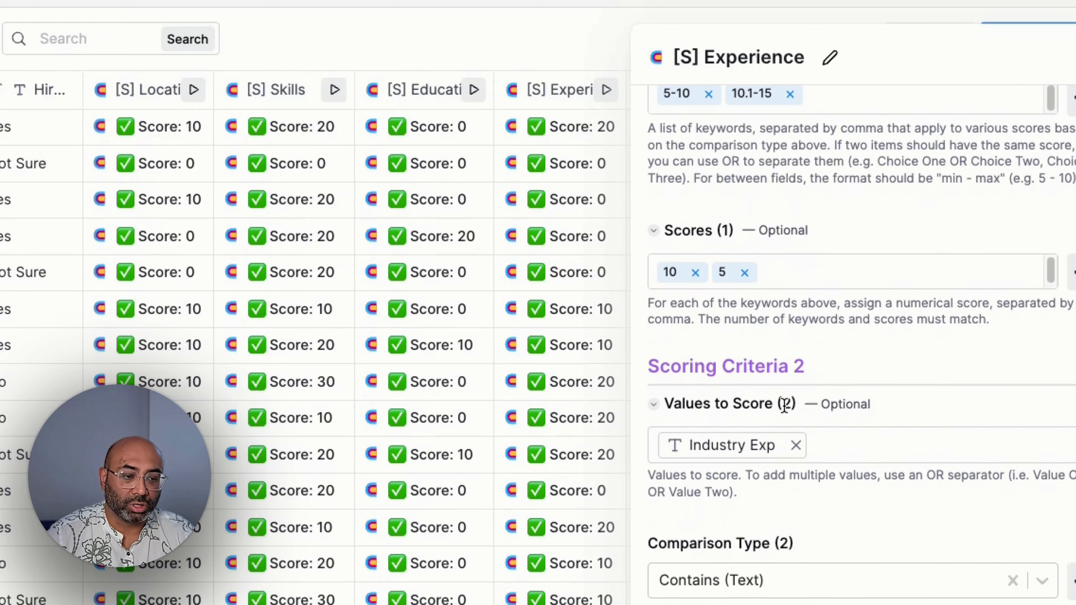
# Step: Examine Scoring Criteria 2 of the [S] Experience column, previewing the Industry Exp values and checking its comparison type, keywords and scores
pyautogui.moveTo(738, 367)
pyautogui.scroll(-4, 745, 407)
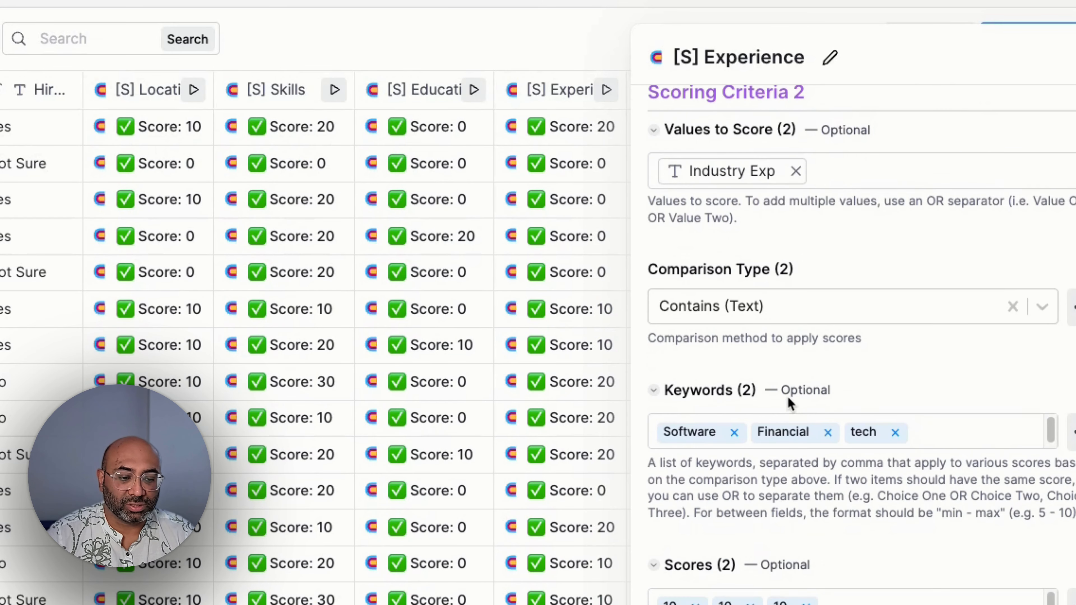
pyautogui.scroll(2, 749, 448)
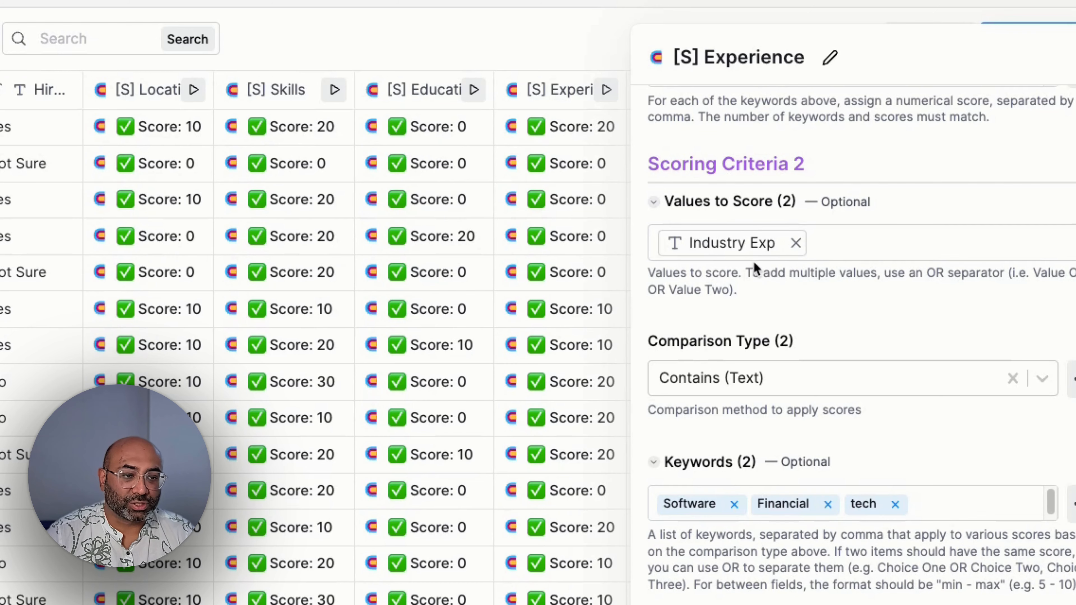
pyautogui.moveTo(752, 254)
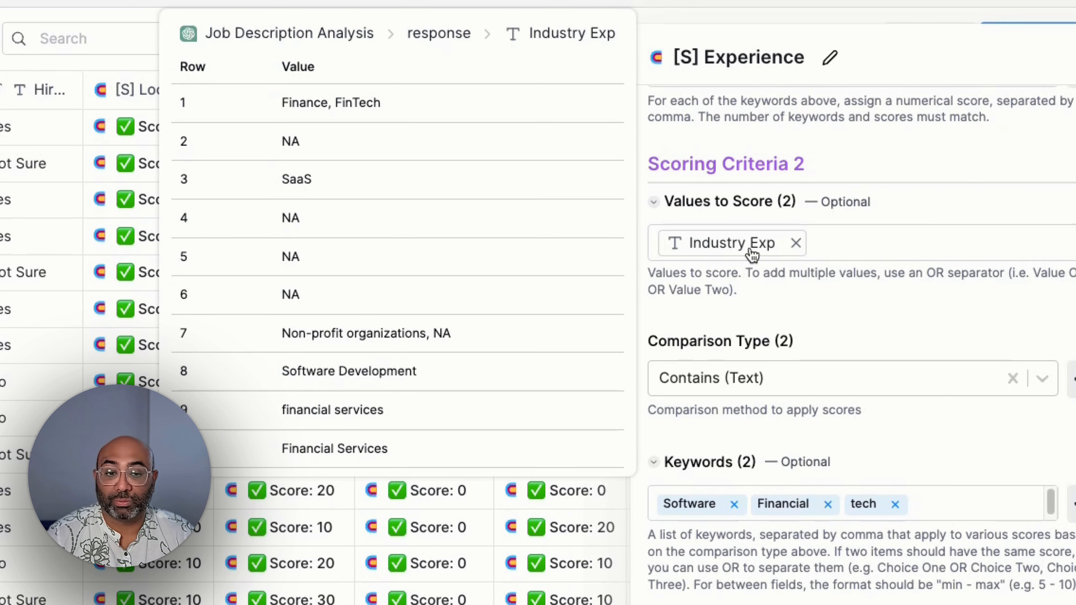
pyautogui.scroll(-4, 771, 297)
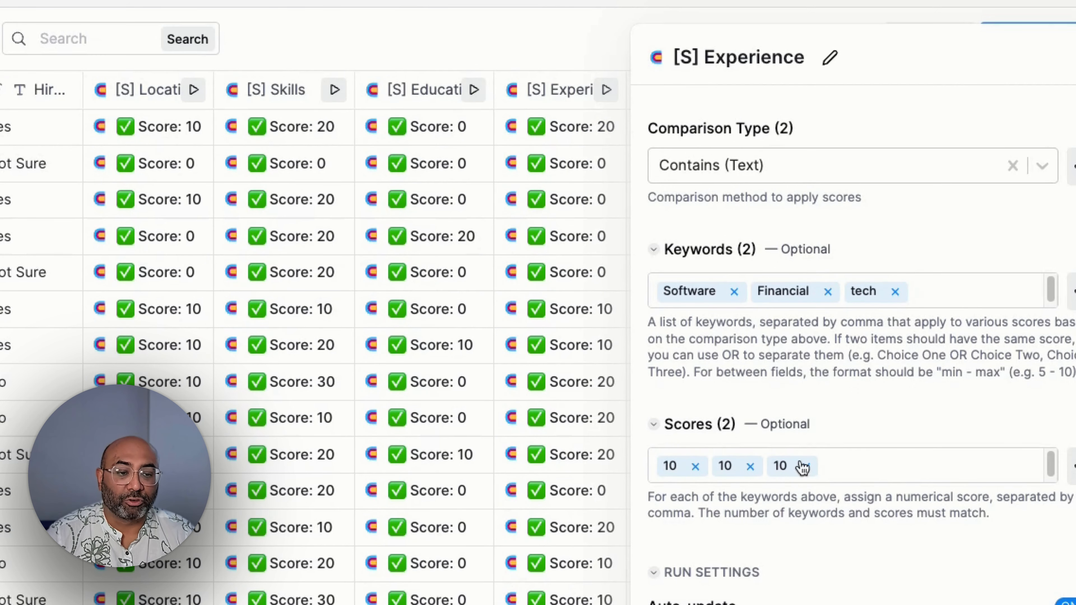
pyautogui.scroll(-1, 771, 492)
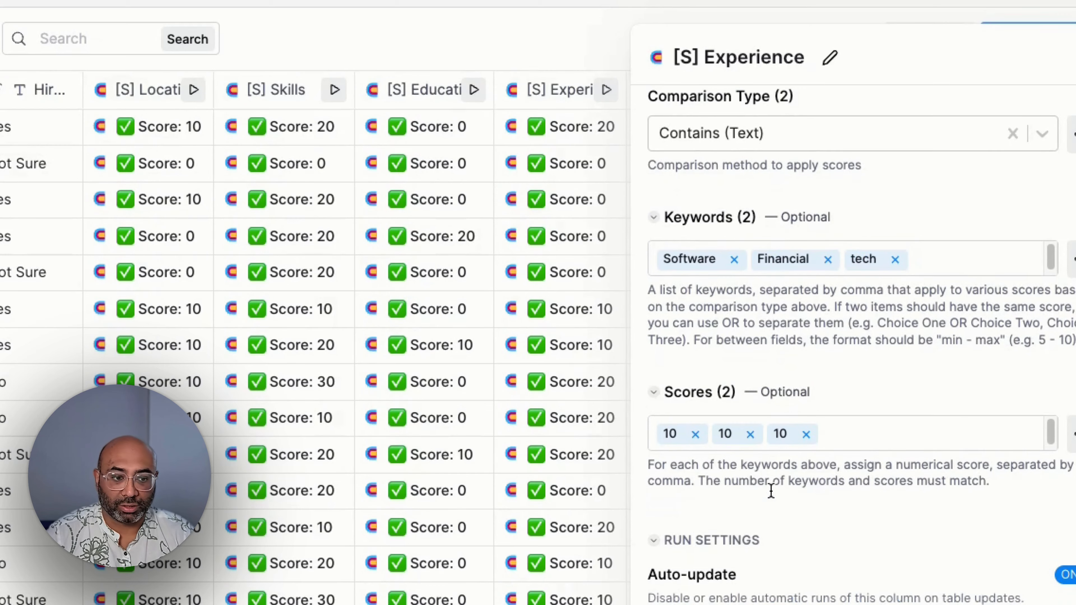
# Step: Close the [S] Experience column's configuration and highlight the Total Fit Score values for rows 1 to 15
pyautogui.click(1075, 58)
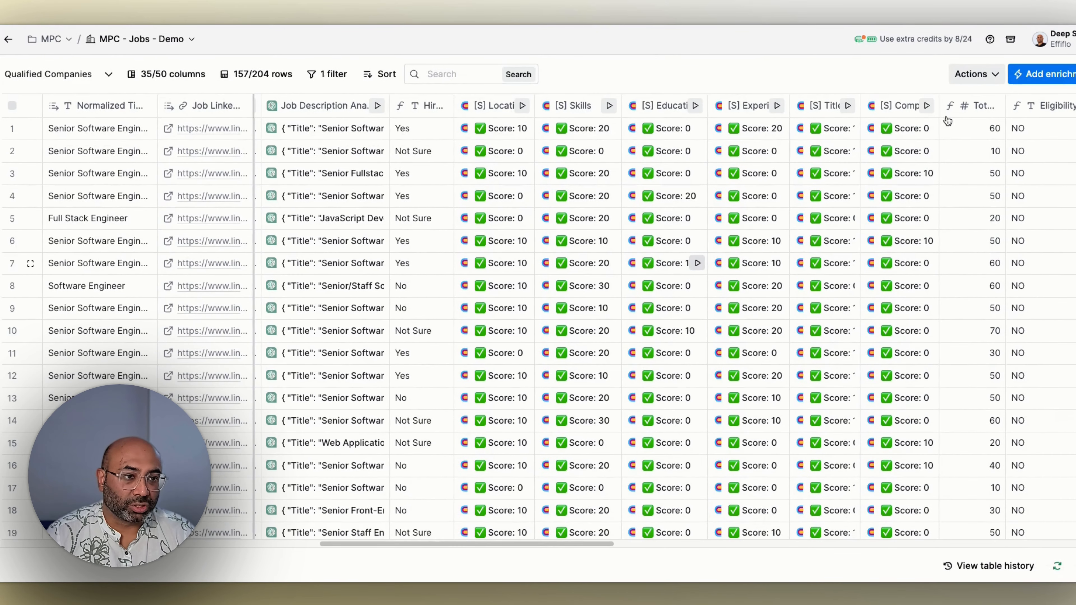
pyautogui.moveTo(981, 126); pyautogui.dragTo(996, 443)
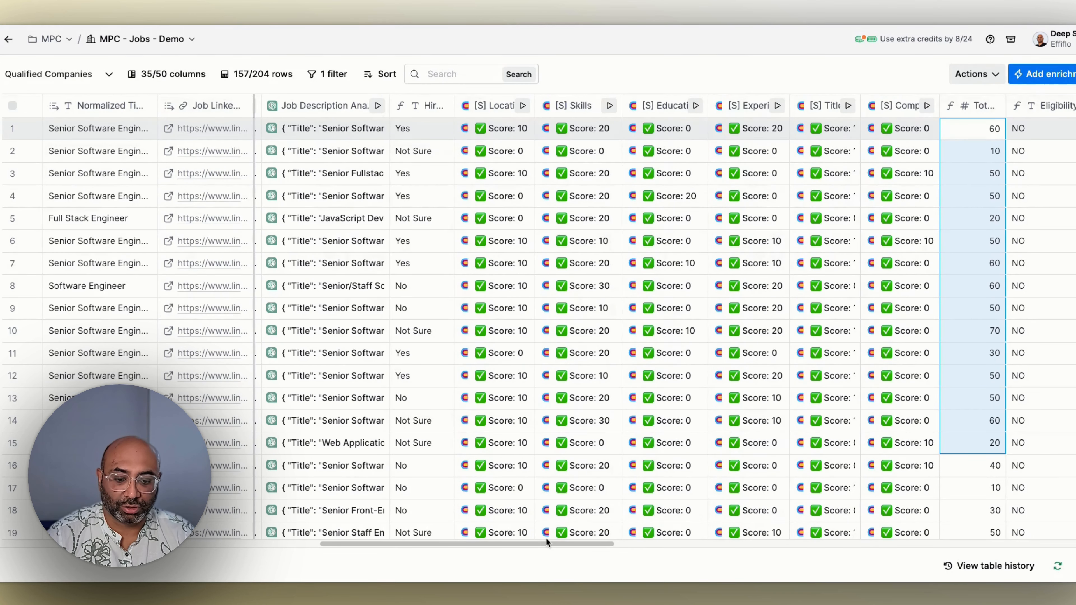
# Step: Open the Eligibility Check column's settings and review its prompt and conditions in the AI Formula Generator
pyautogui.moveTo(544, 543); pyautogui.dragTo(662, 540)
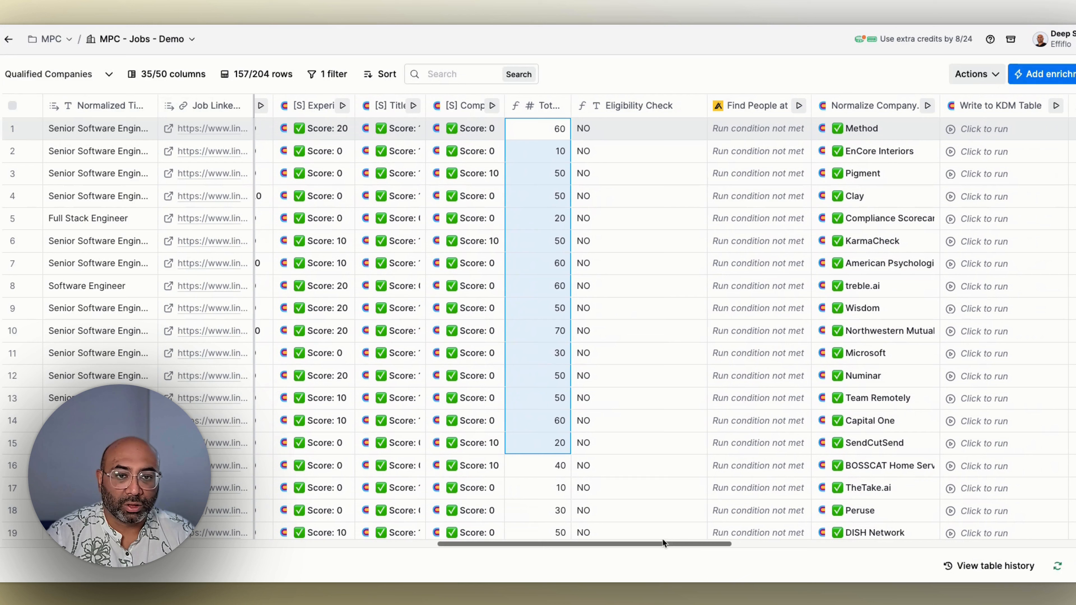
pyautogui.click(640, 111)
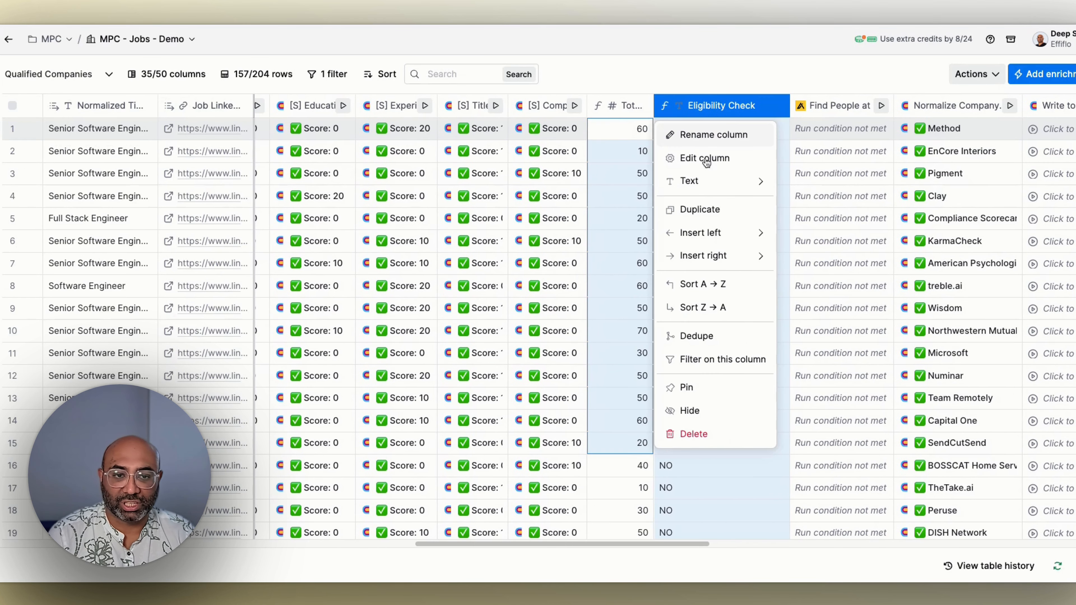
pyautogui.click(714, 155)
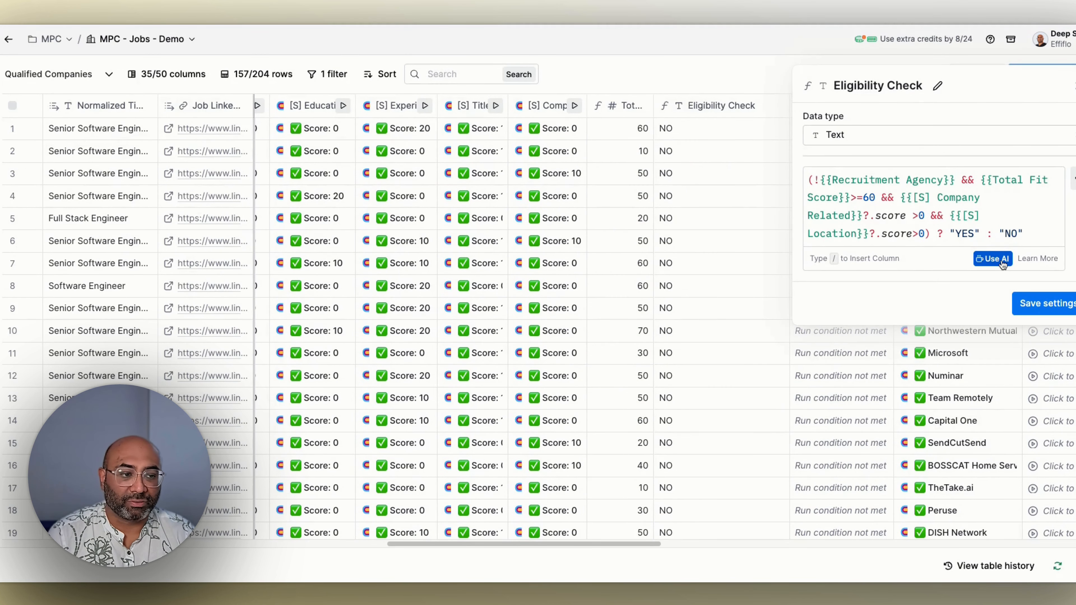
pyautogui.click(996, 259)
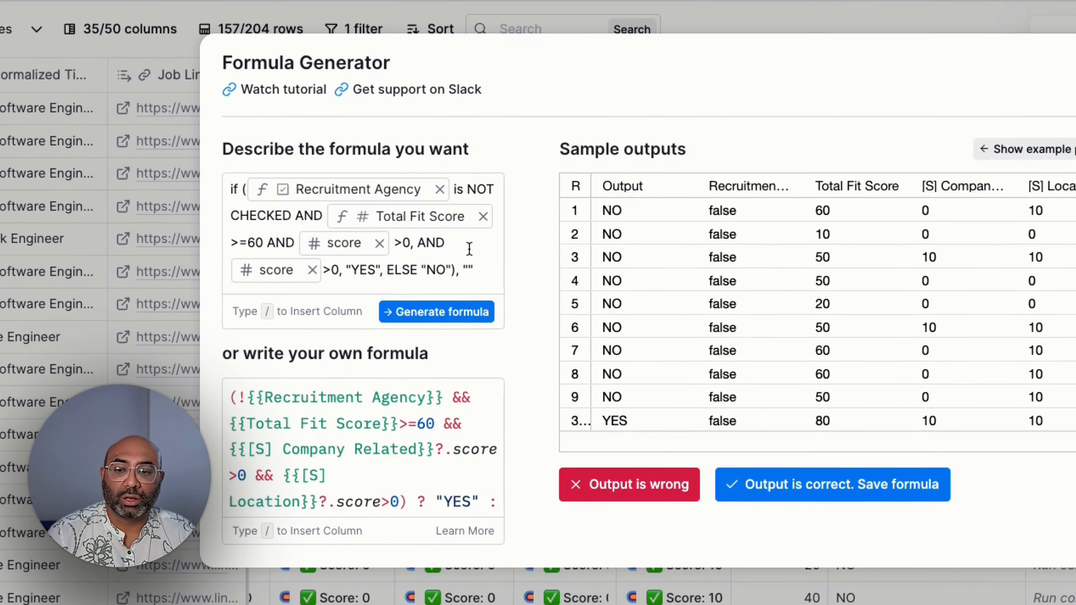
pyautogui.moveTo(276, 242)
pyautogui.moveTo(352, 258)
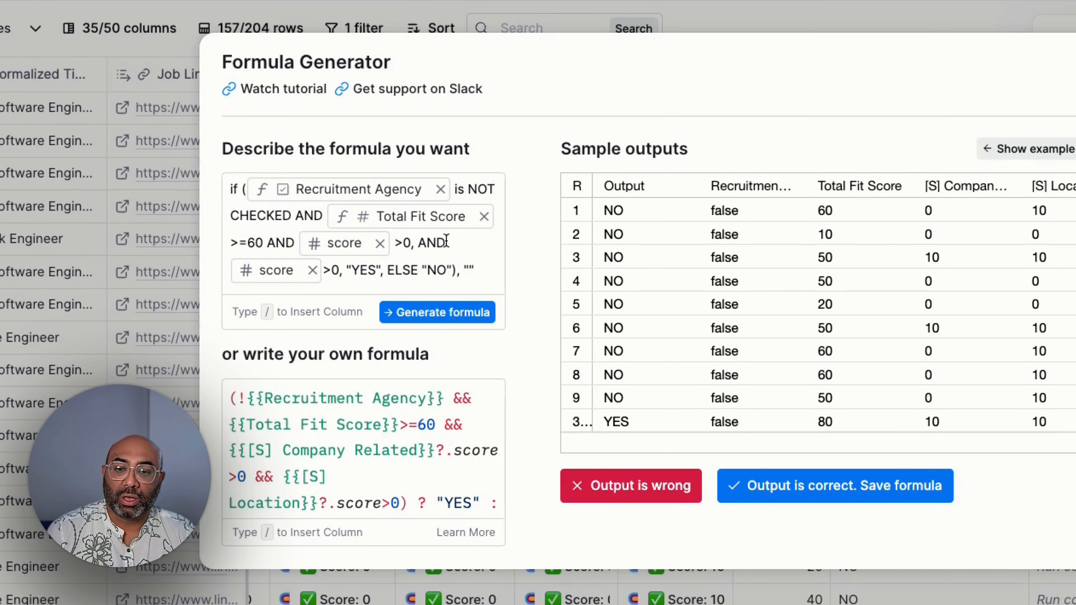
pyautogui.moveTo(449, 216)
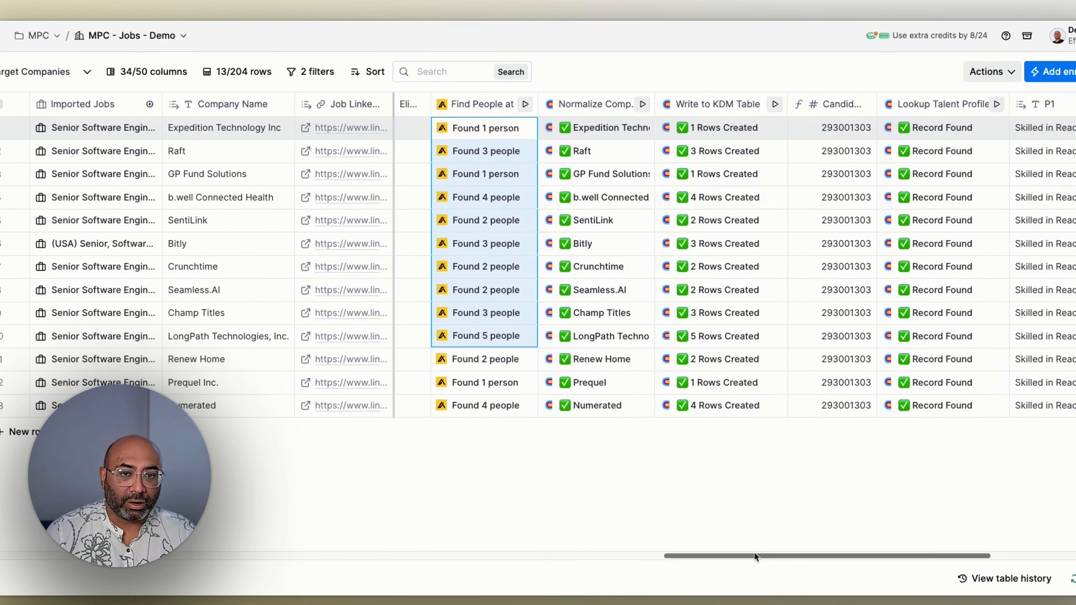
# Step: Look through the remaining columns of the filtered jobs table and of the MPC - KDM - Demo table
pyautogui.moveTo(755, 554); pyautogui.dragTo(886, 541)
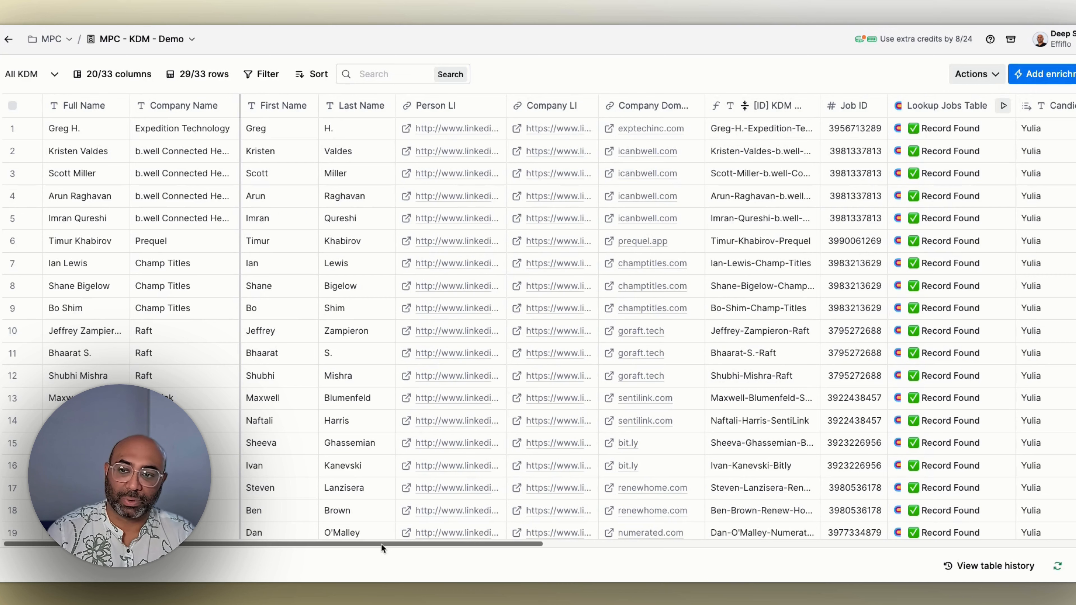
pyautogui.moveTo(381, 544); pyautogui.dragTo(806, 532)
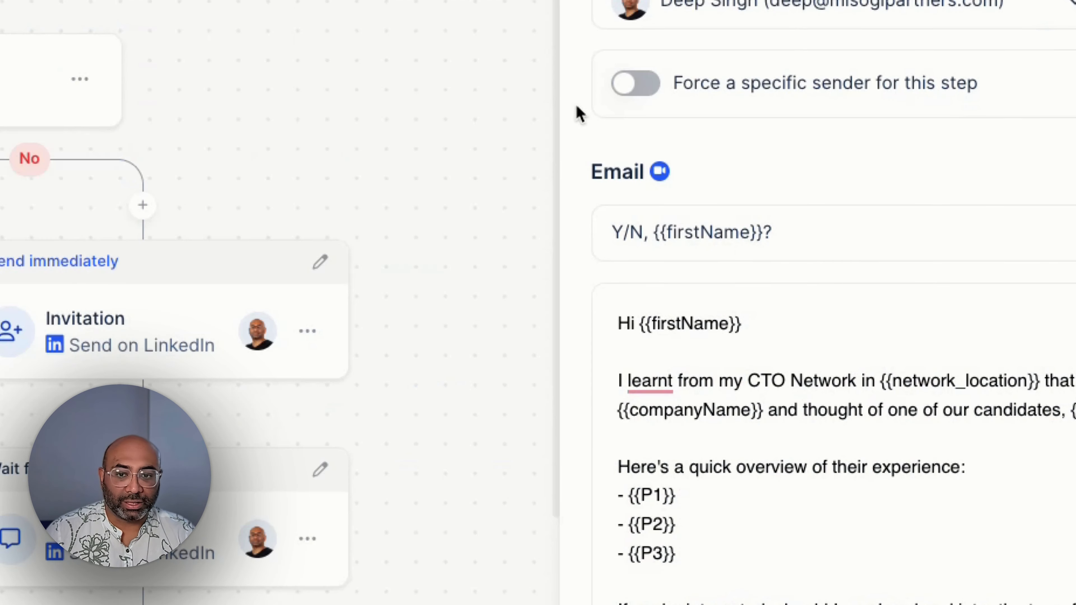
# Step: Leave the email preview and review the outreach sequence's steps and wait times on both branches of the Has email address condition
pyautogui.click(602, 85)
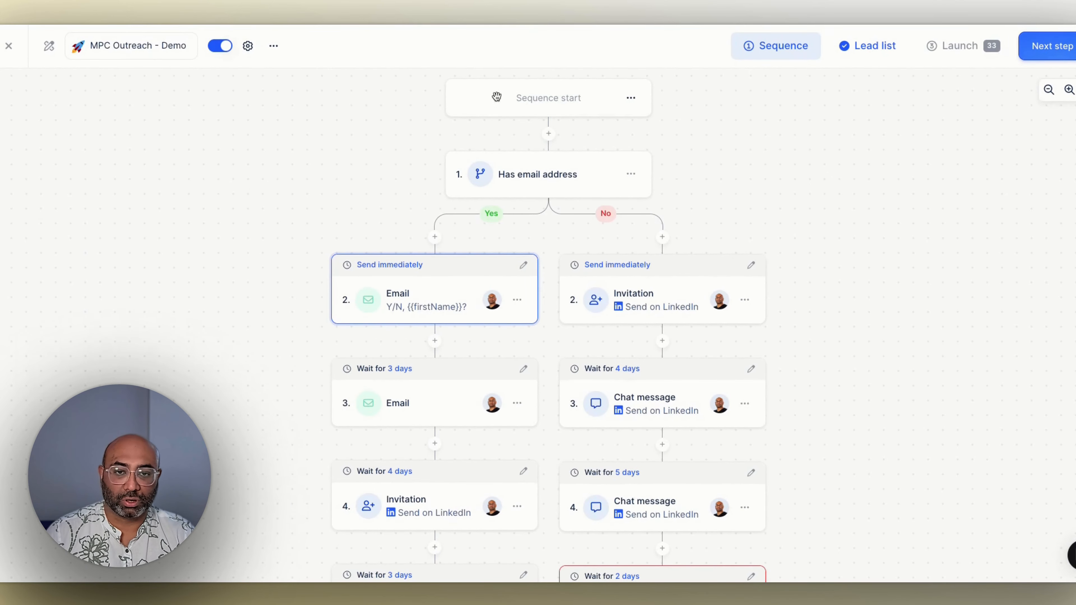
pyautogui.scroll(-2, 540, 178)
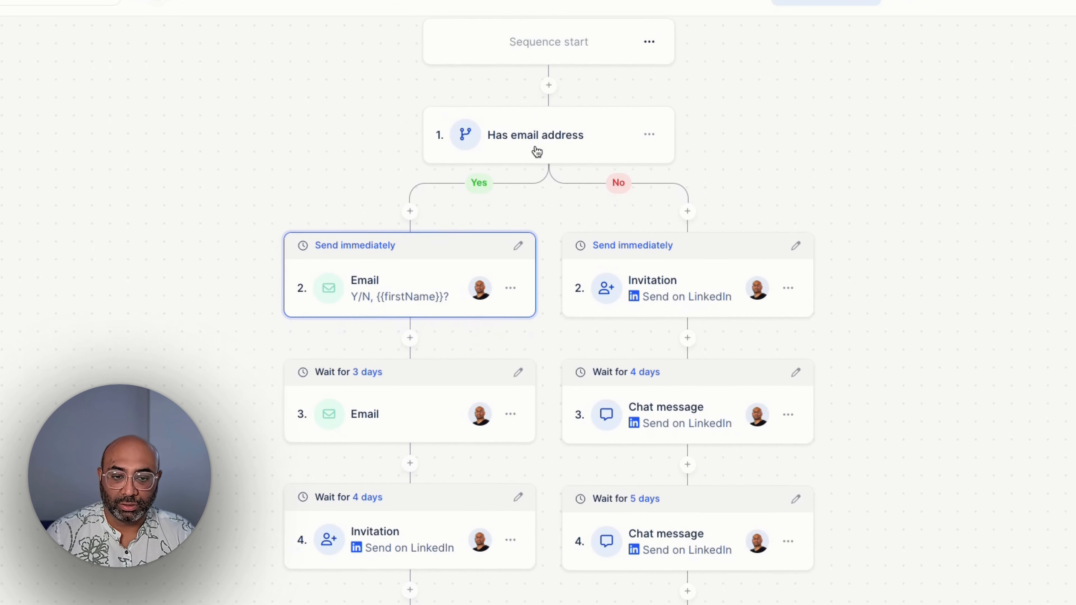
pyautogui.scroll(-3, 537, 152)
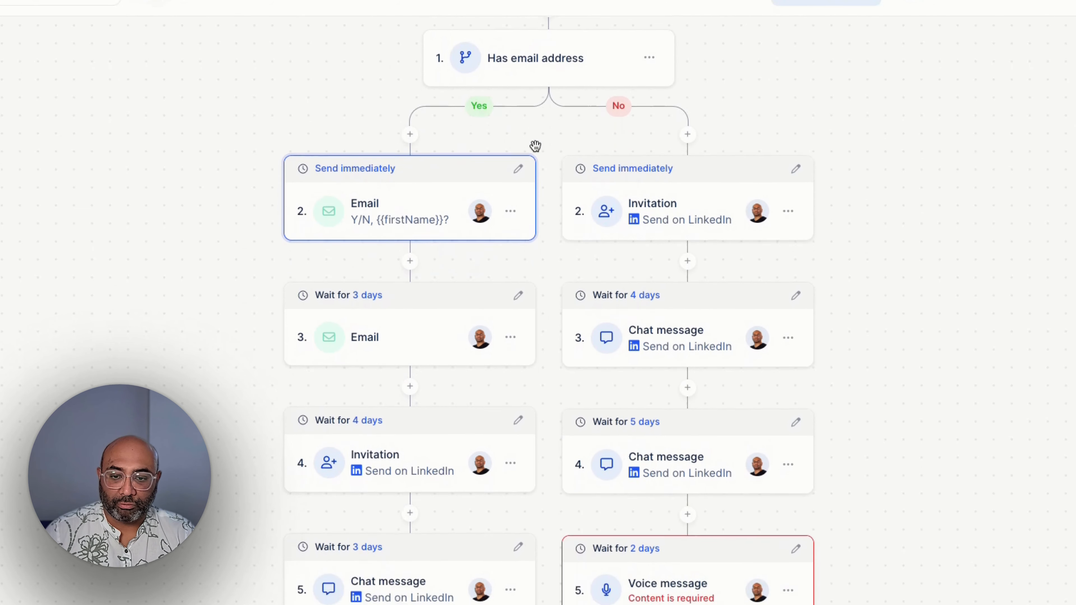
pyautogui.scroll(-1, 534, 146)
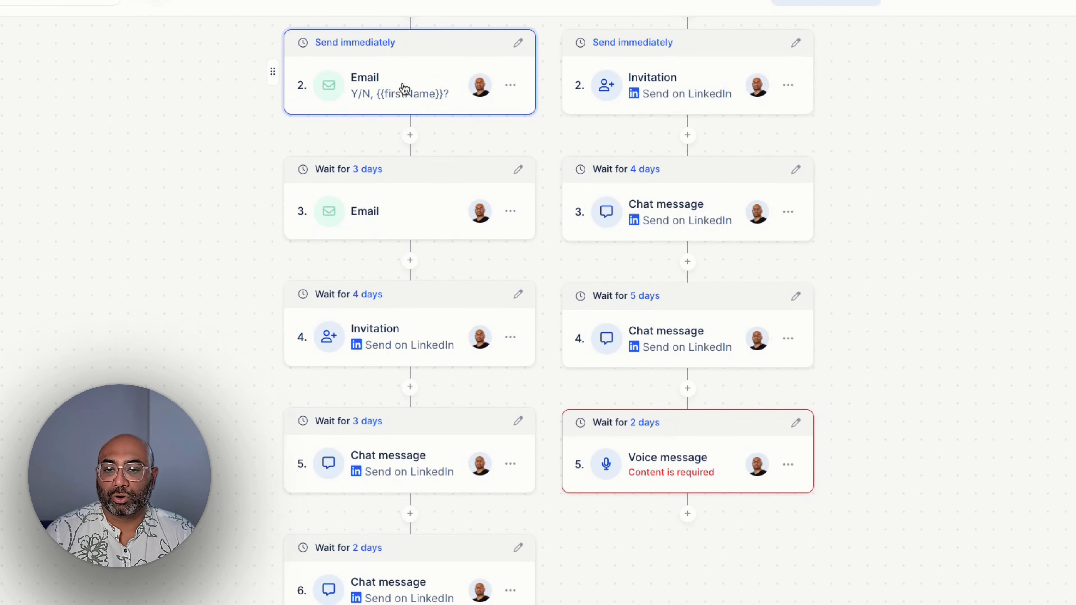
pyautogui.scroll(2, 400, 525)
pyautogui.scroll(2, 400, 527)
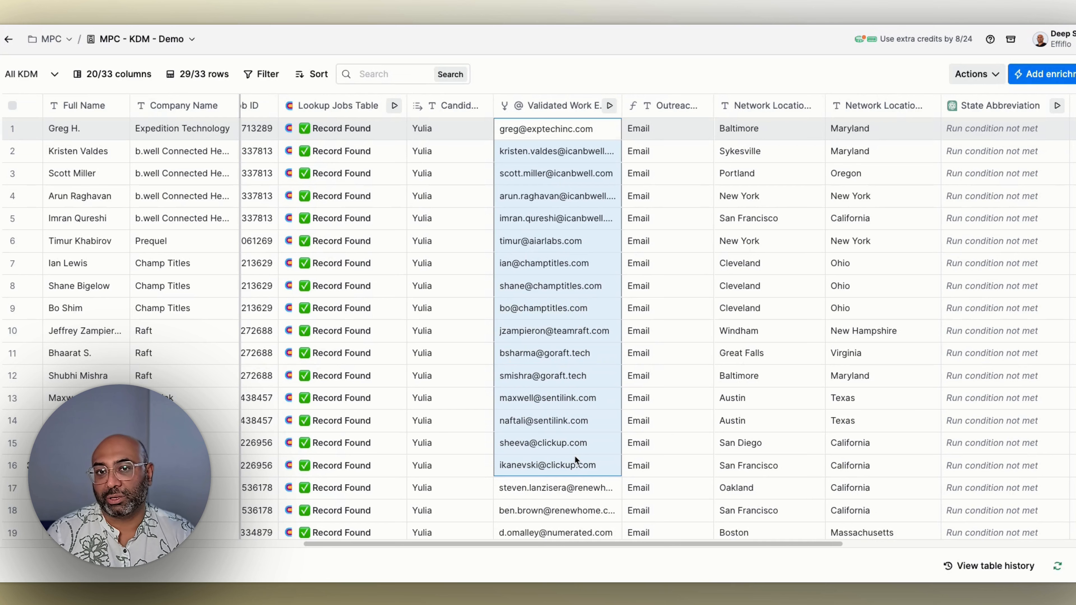
# Step: Examine the Outreach column values across the rows of the MPC - KDM - Demo table, alongside the validated work emails
pyautogui.moveTo(586, 541); pyautogui.dragTo(603, 541)
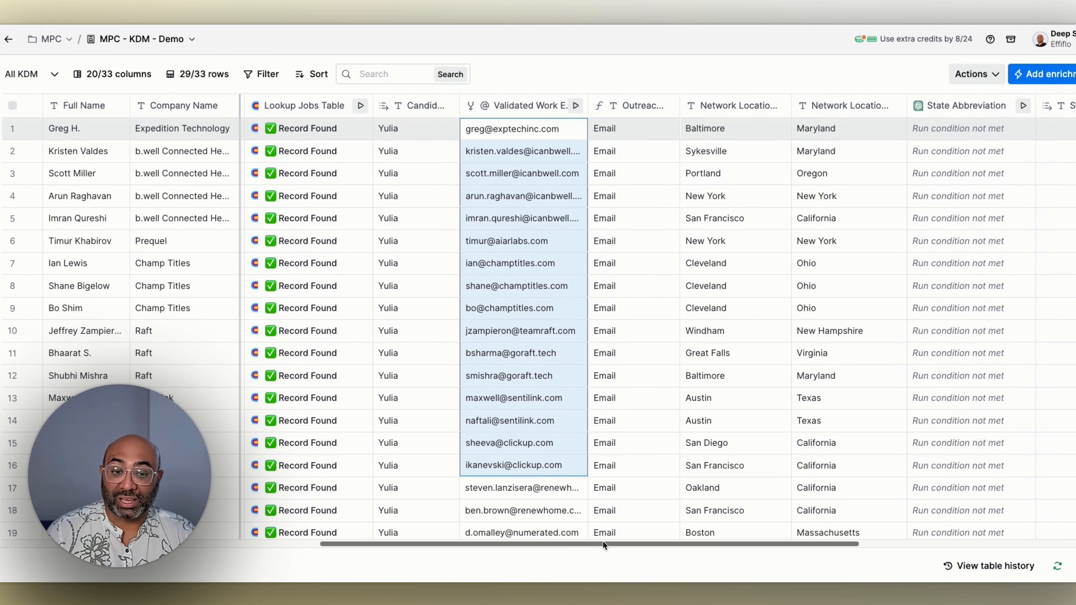
pyautogui.scroll(-6, 613, 247)
pyautogui.moveTo(633, 165); pyautogui.dragTo(638, 426)
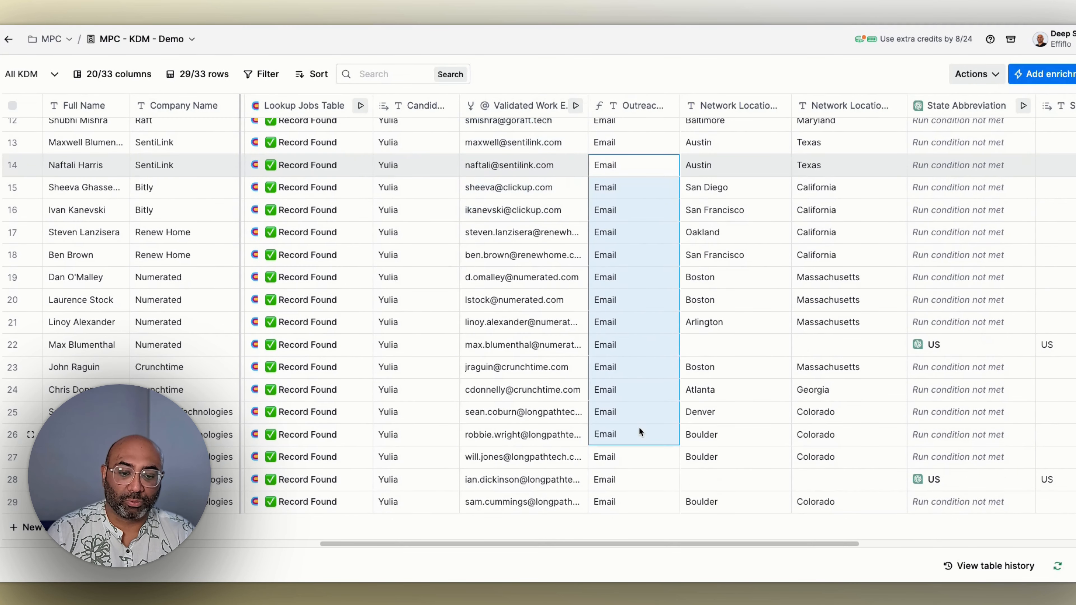
pyautogui.scroll(5, 639, 426)
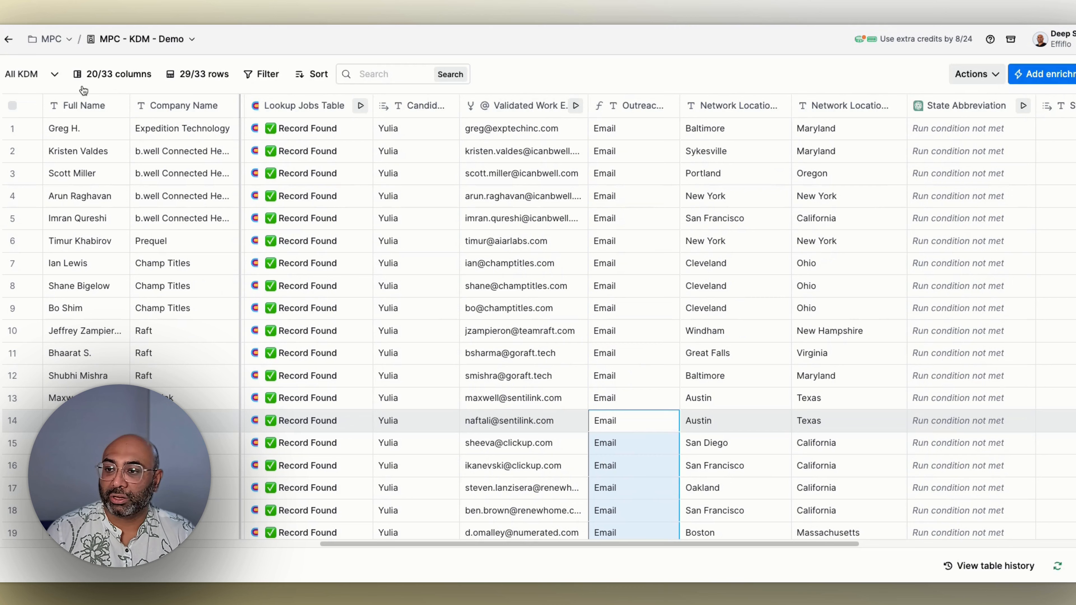
pyautogui.scroll(-5, 636, 243)
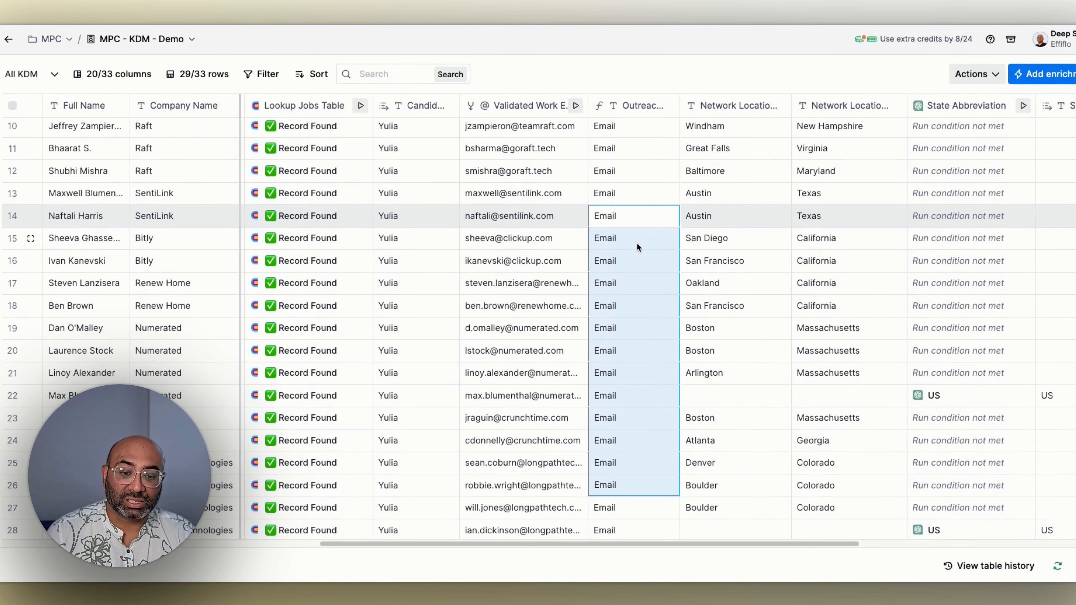
pyautogui.scroll(5, 637, 242)
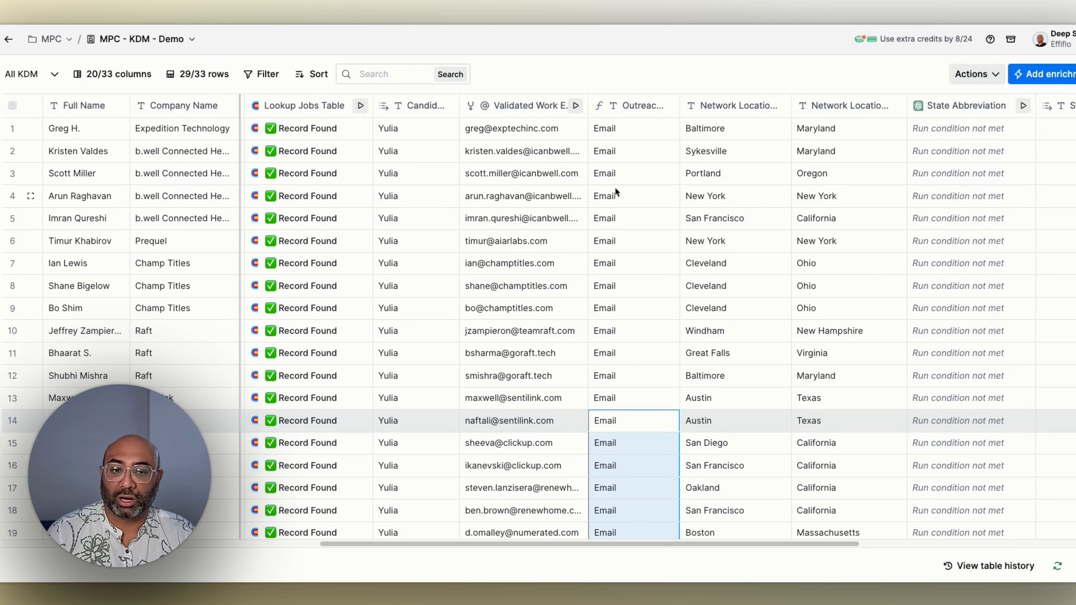
pyautogui.moveTo(622, 138); pyautogui.dragTo(619, 267)
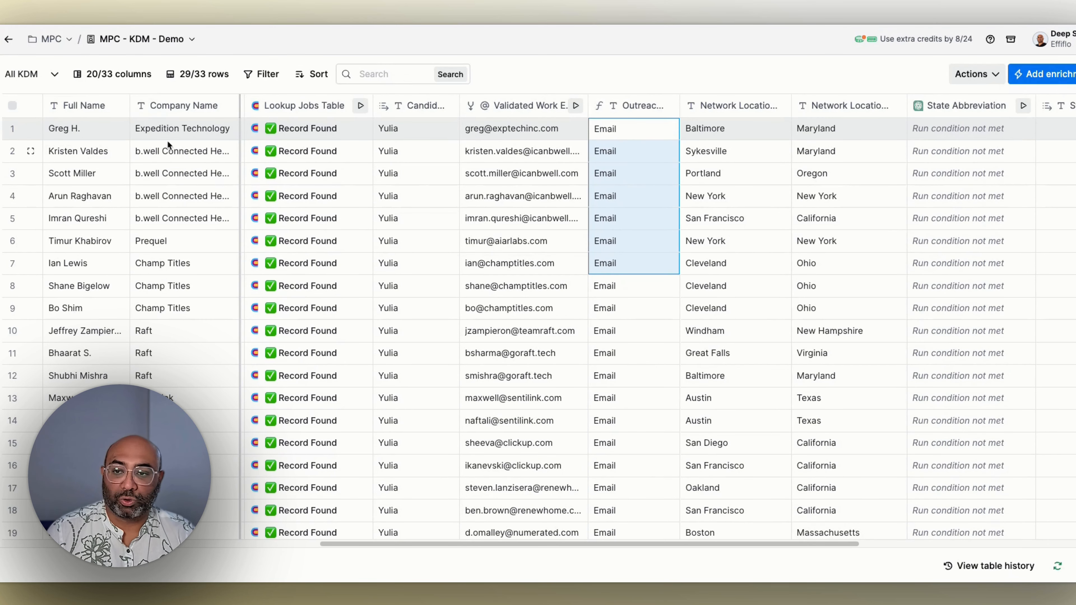
# Step: Open the list of saved views for the MPC - KDM - Demo table
pyautogui.click(54, 74)
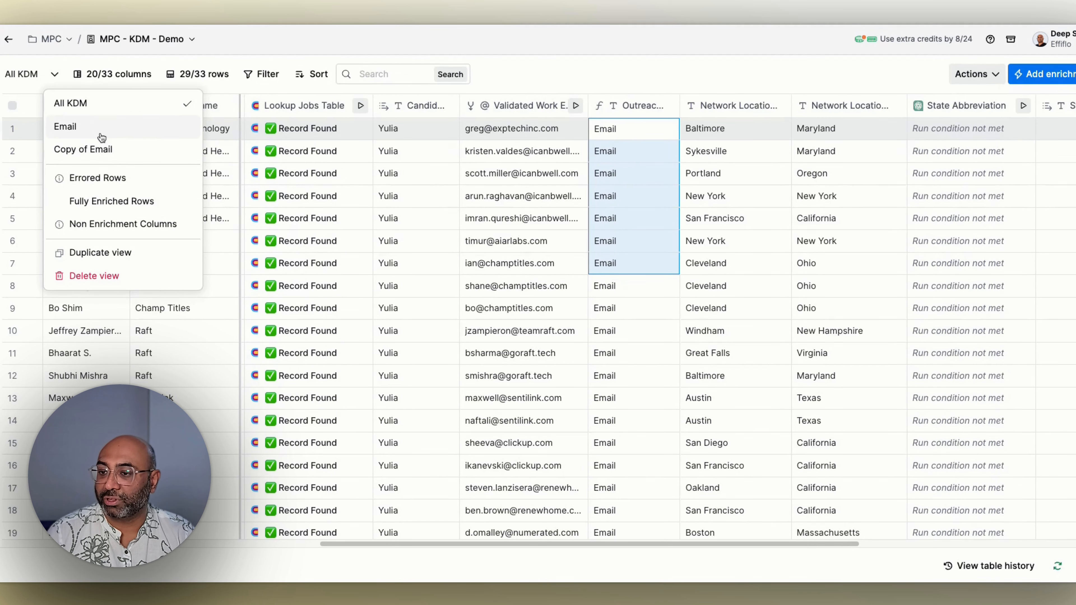